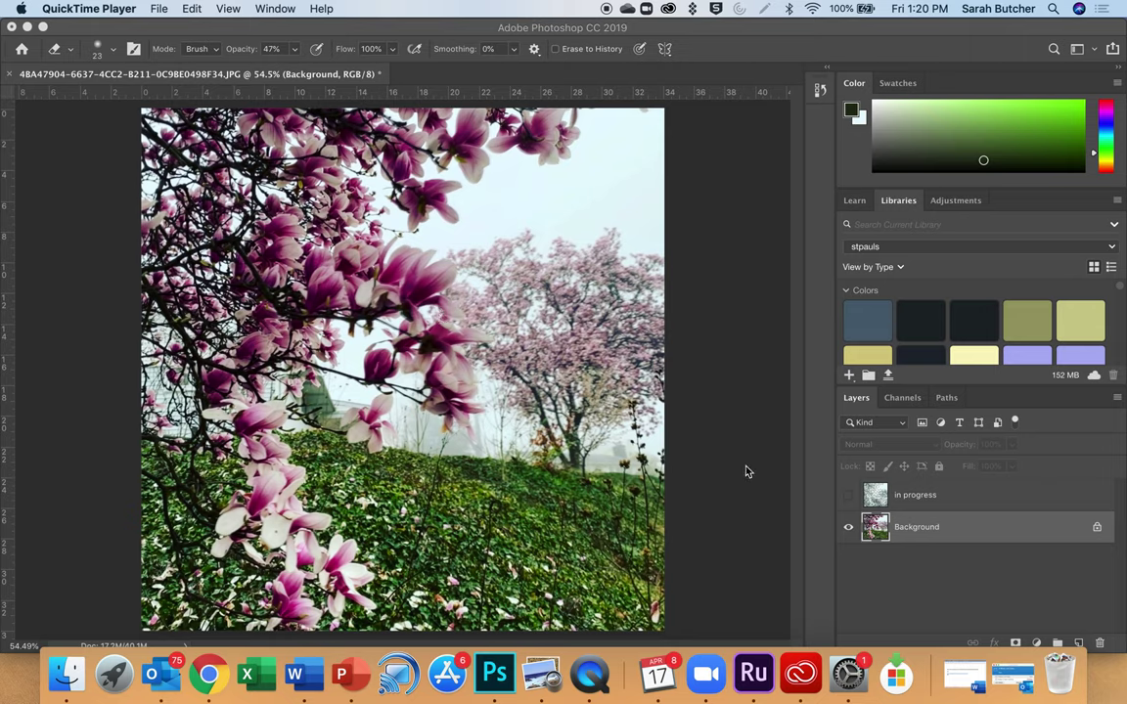
Step: Bring Photoshop to the front over QuickTime
left_click(847, 496)
Step: Show the 'in progress' sketch layer and select it in the Layers panel
left_click(847, 496)
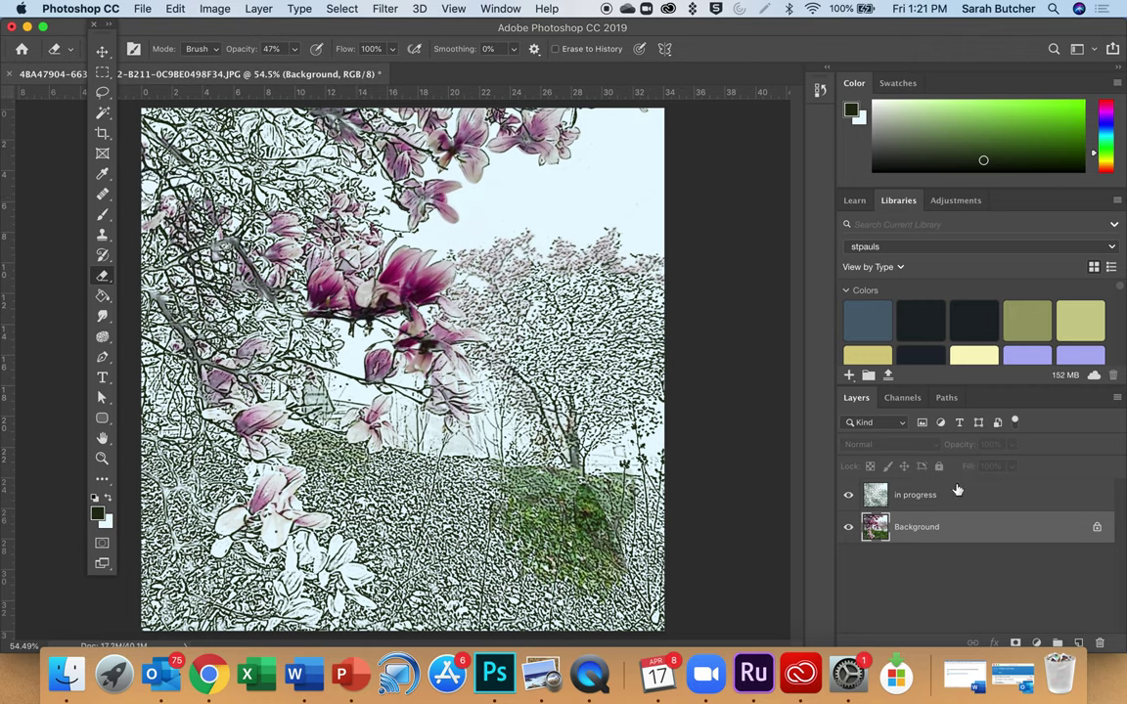
left_click(915, 495)
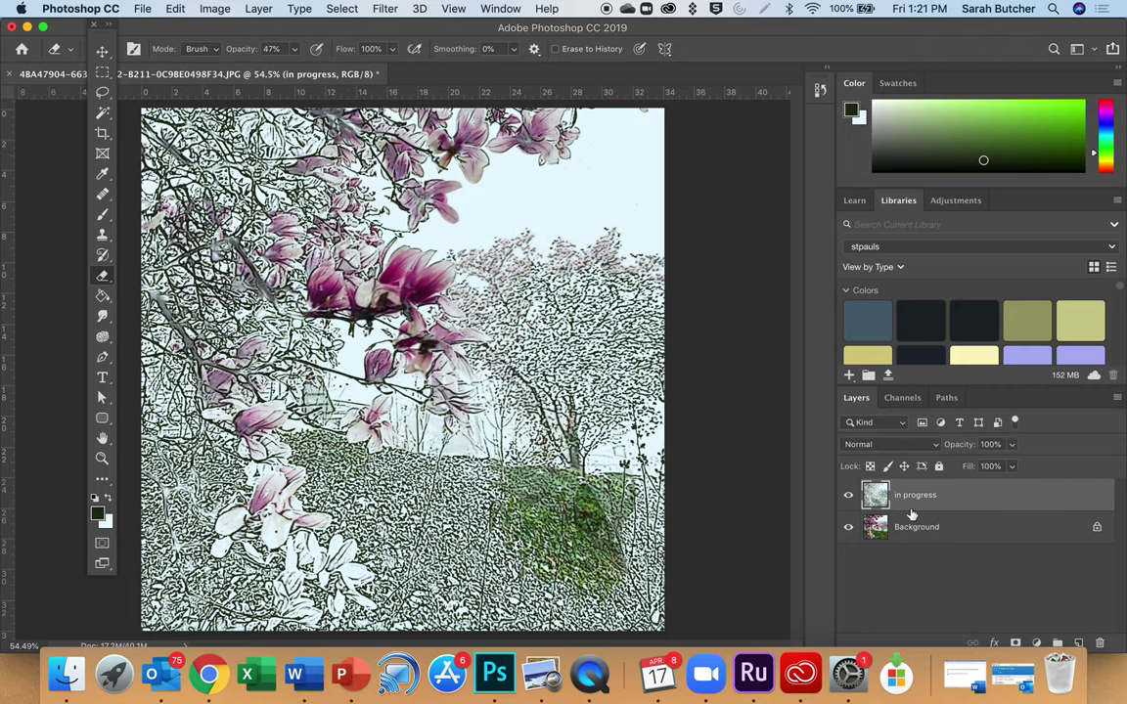
Step: Delete the 'in progress' layer, leaving only the Background photo, and glance at the File menu
left_click_drag(1003, 501, 1100, 643)
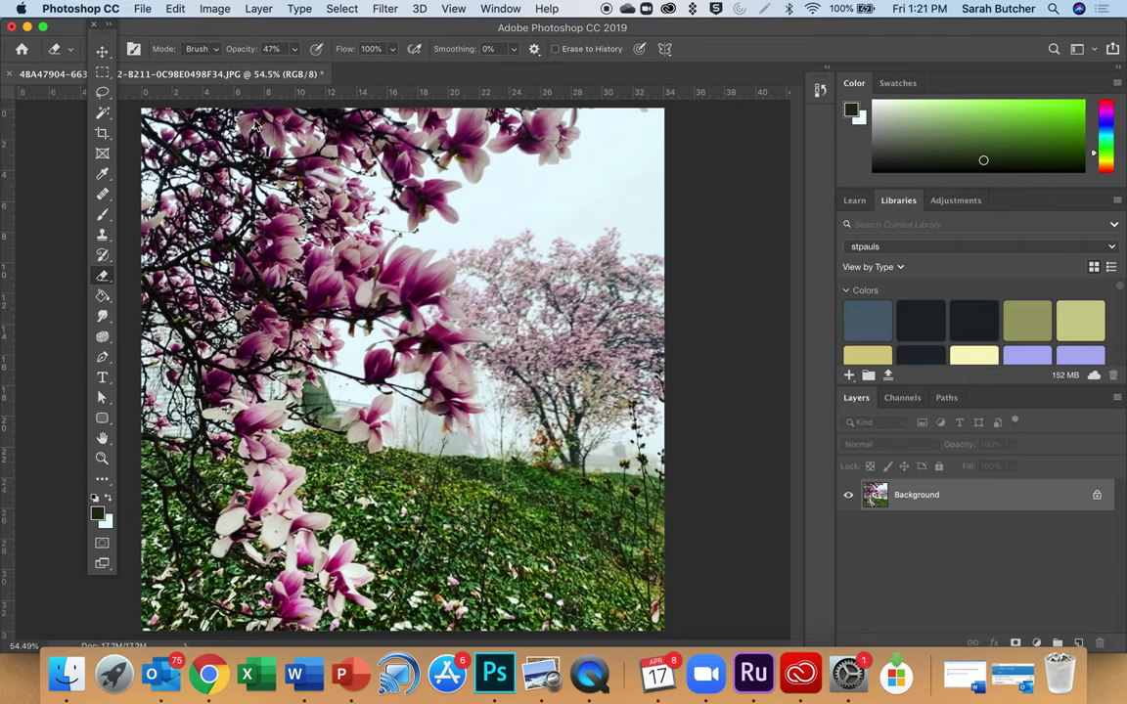
left_click(143, 10)
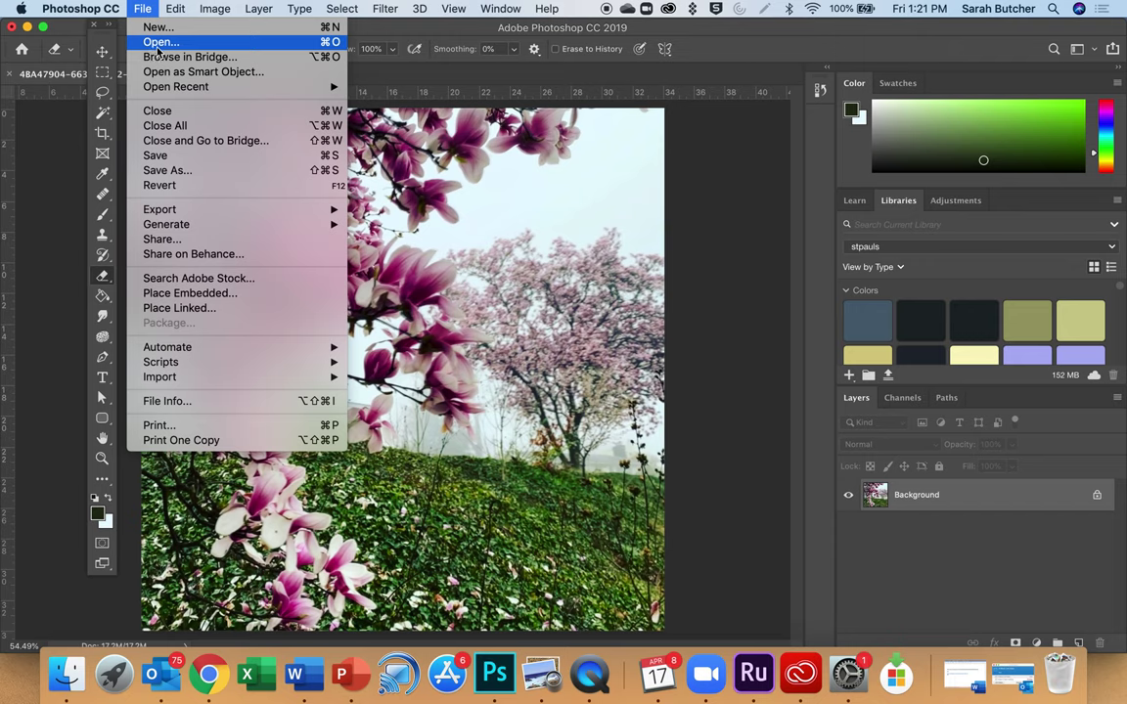
left_click(354, 134)
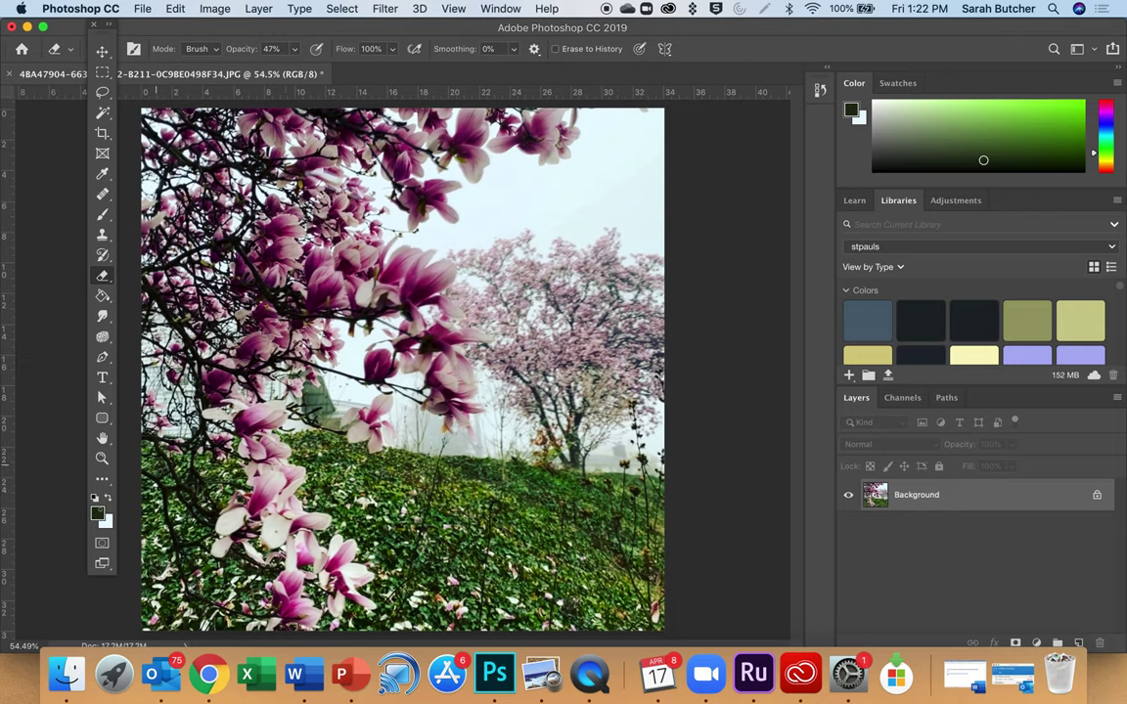
Step: Set the foreground colour to dark brown 5d3a08
left_click(99, 520)
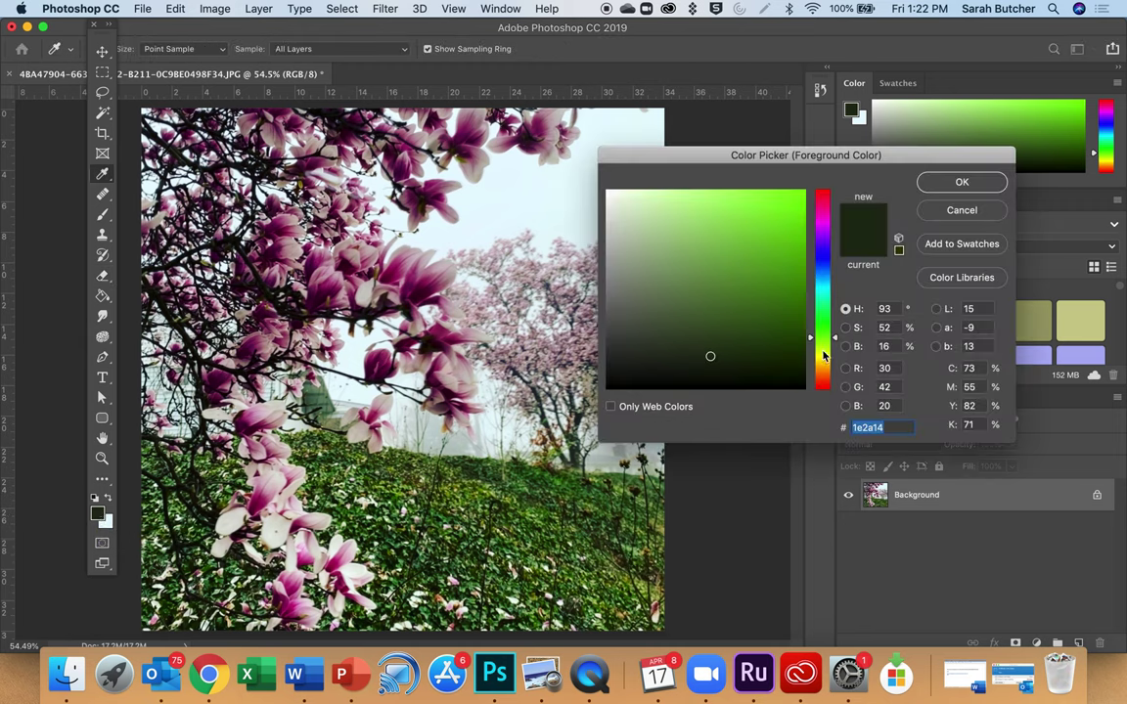
mouse_move(824, 356)
left_mouse_down()
mouse_move(825, 231)
mouse_move(824, 369)
left_mouse_up()
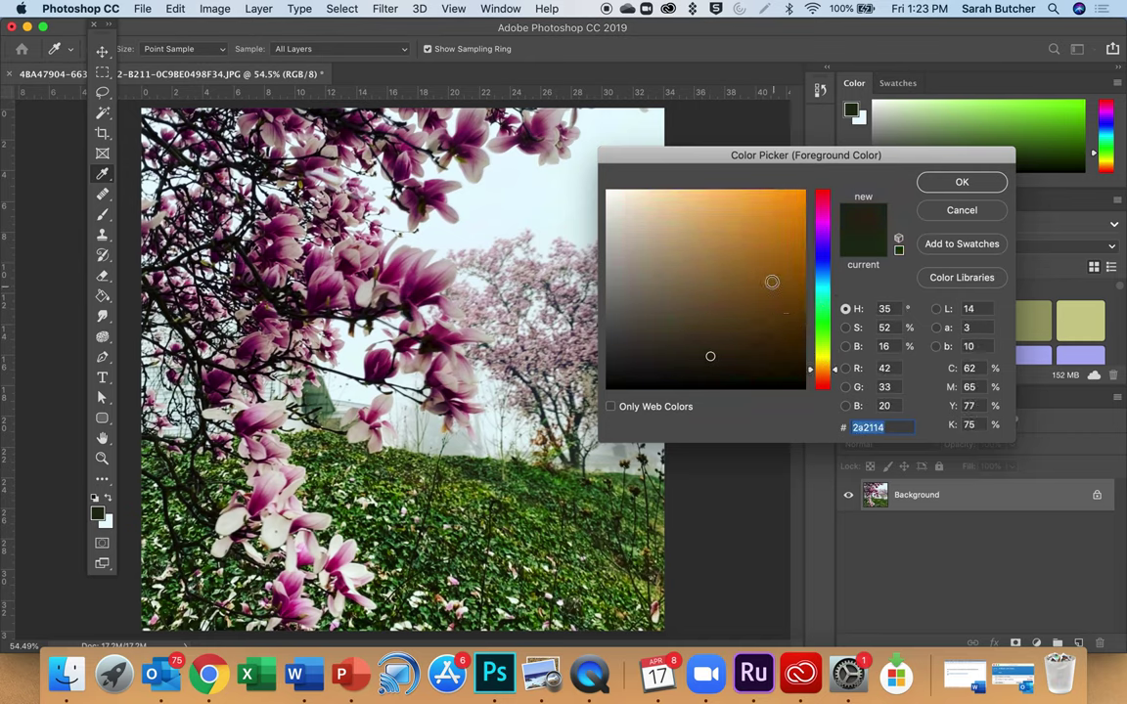
left_click(788, 315)
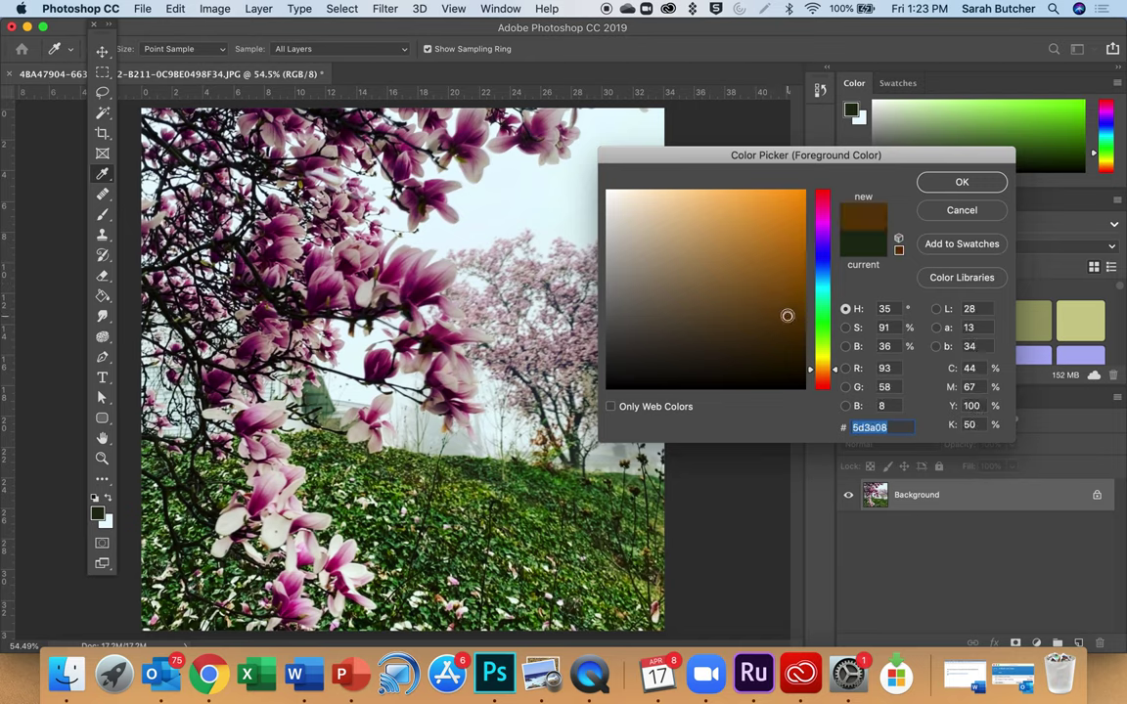
left_click(959, 183)
Step: Switch to the Eraser and set the background colour to tan ecca8e
key("e")
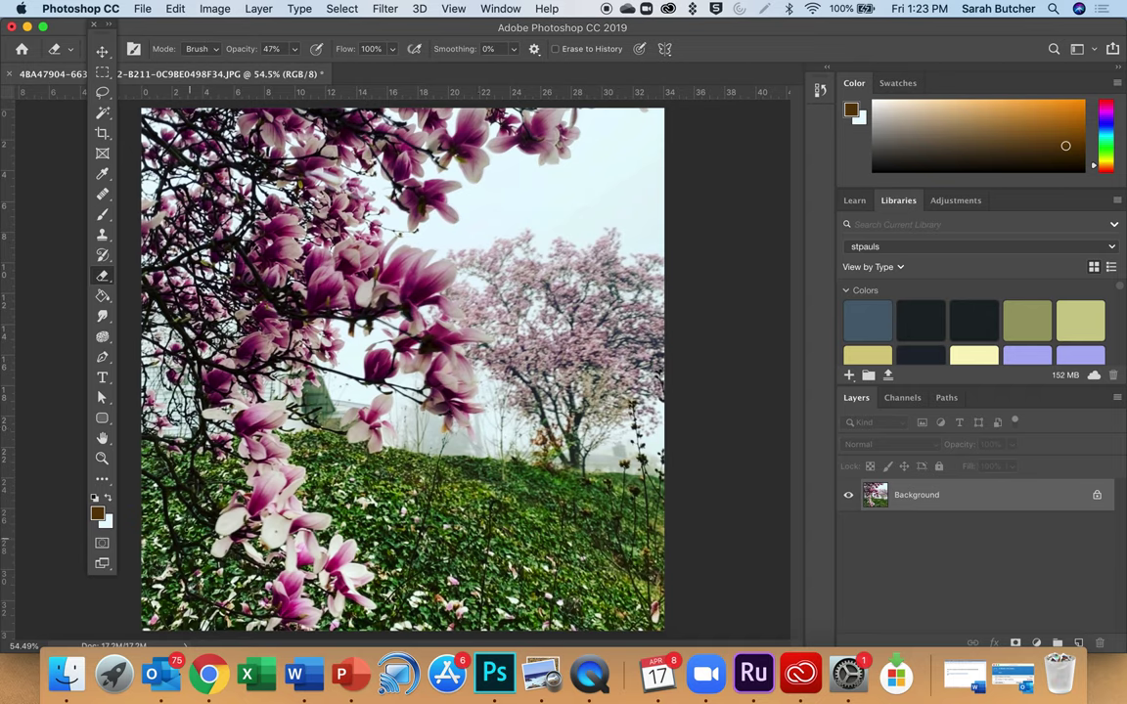
left_click(106, 521)
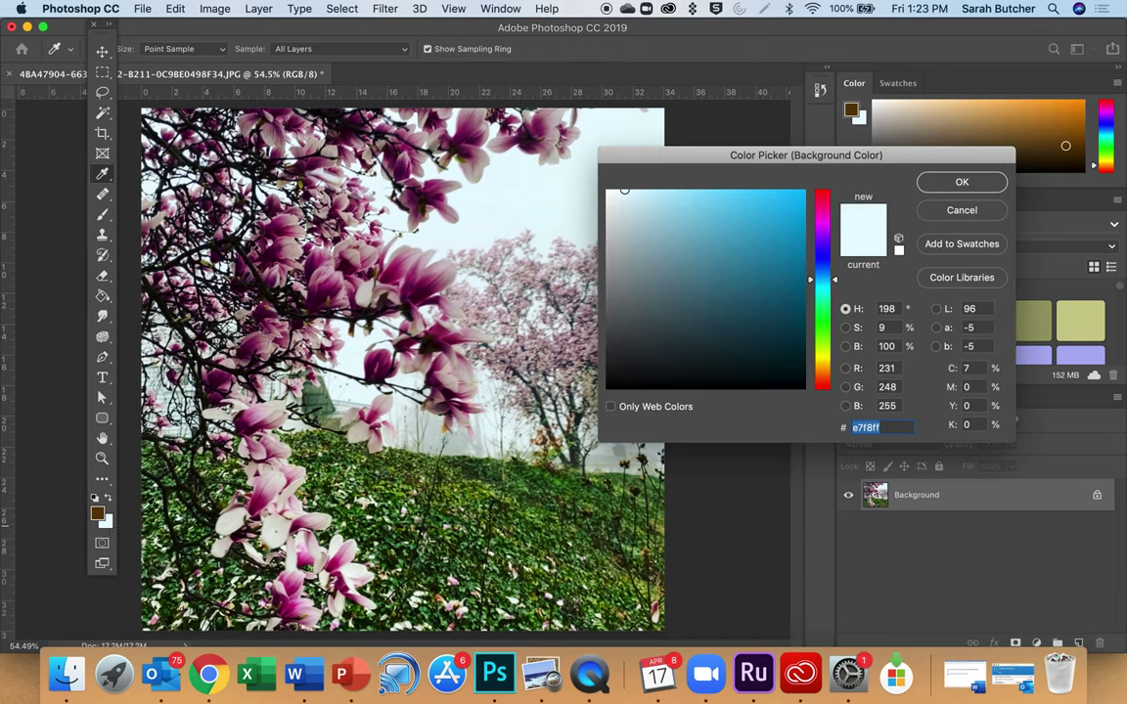
left_click(813, 358)
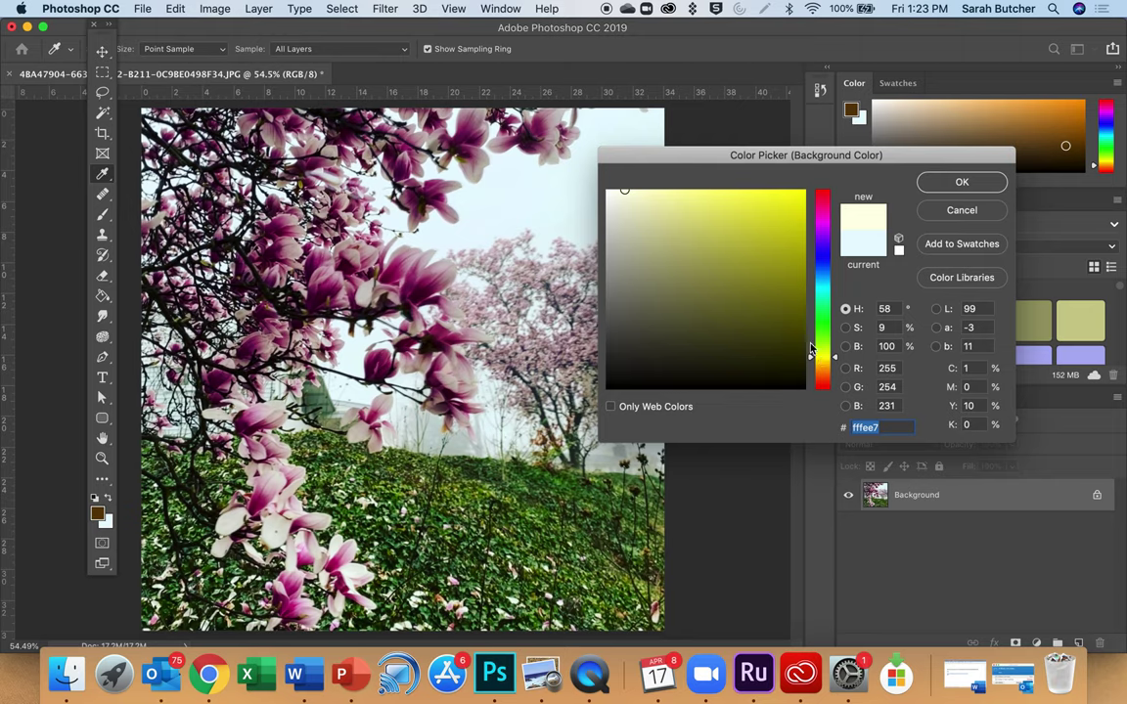
left_click_drag(823, 364, 823, 372)
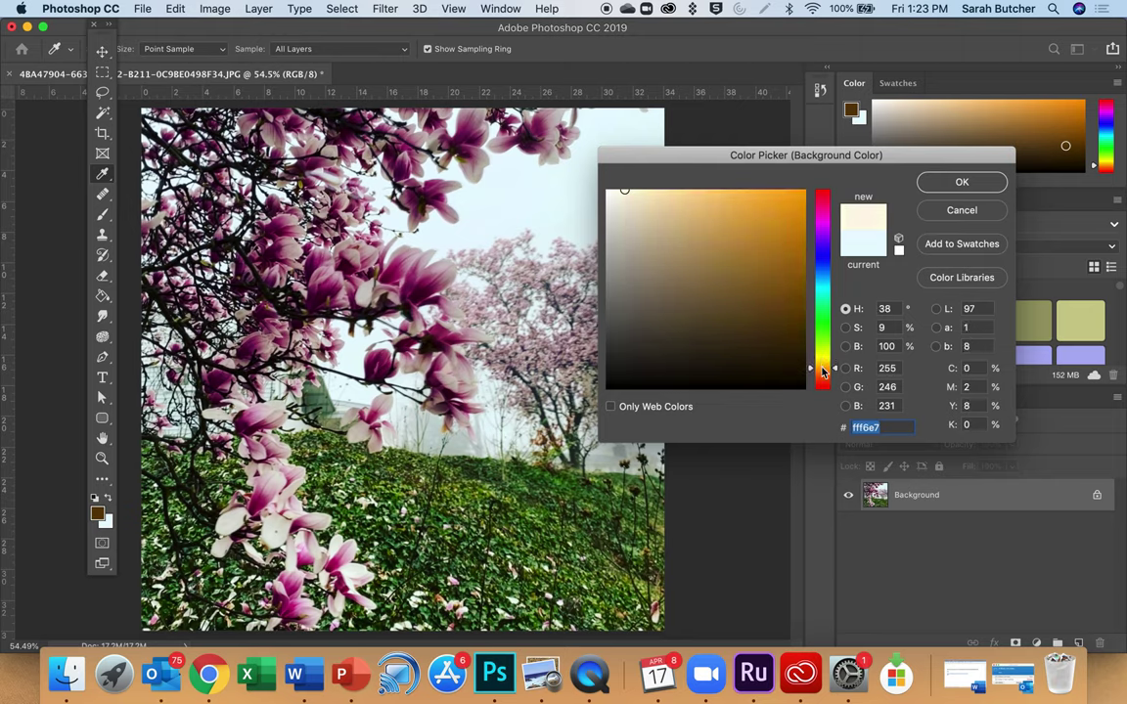
left_click(659, 196)
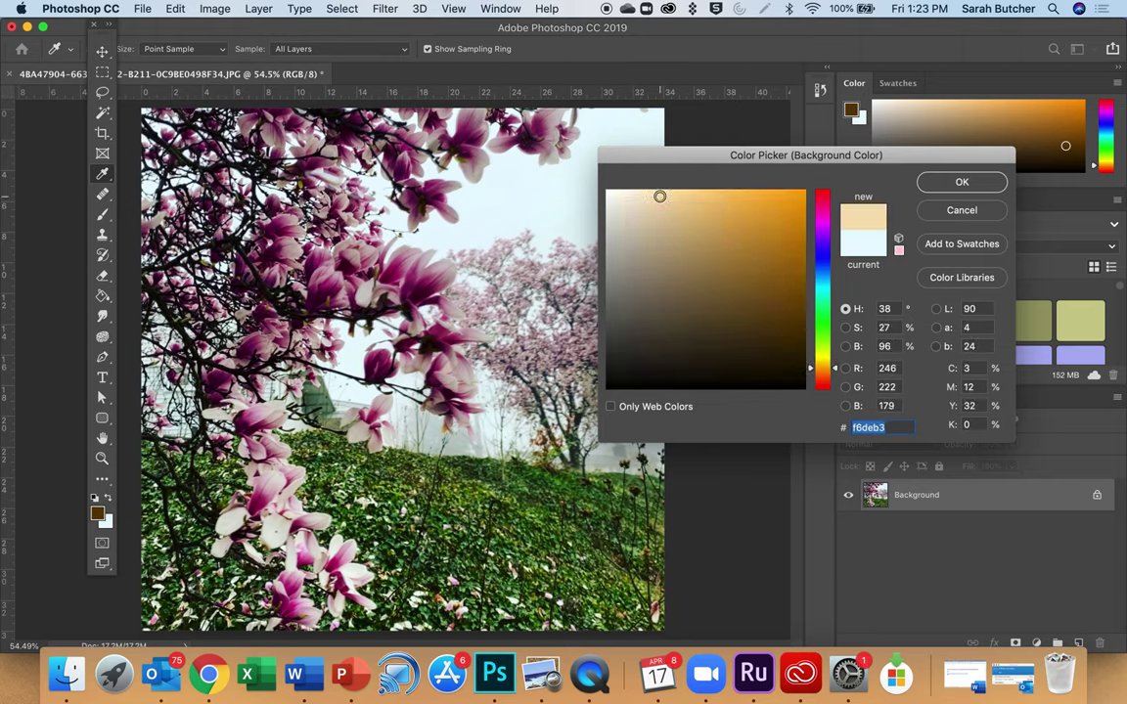
left_click(685, 204)
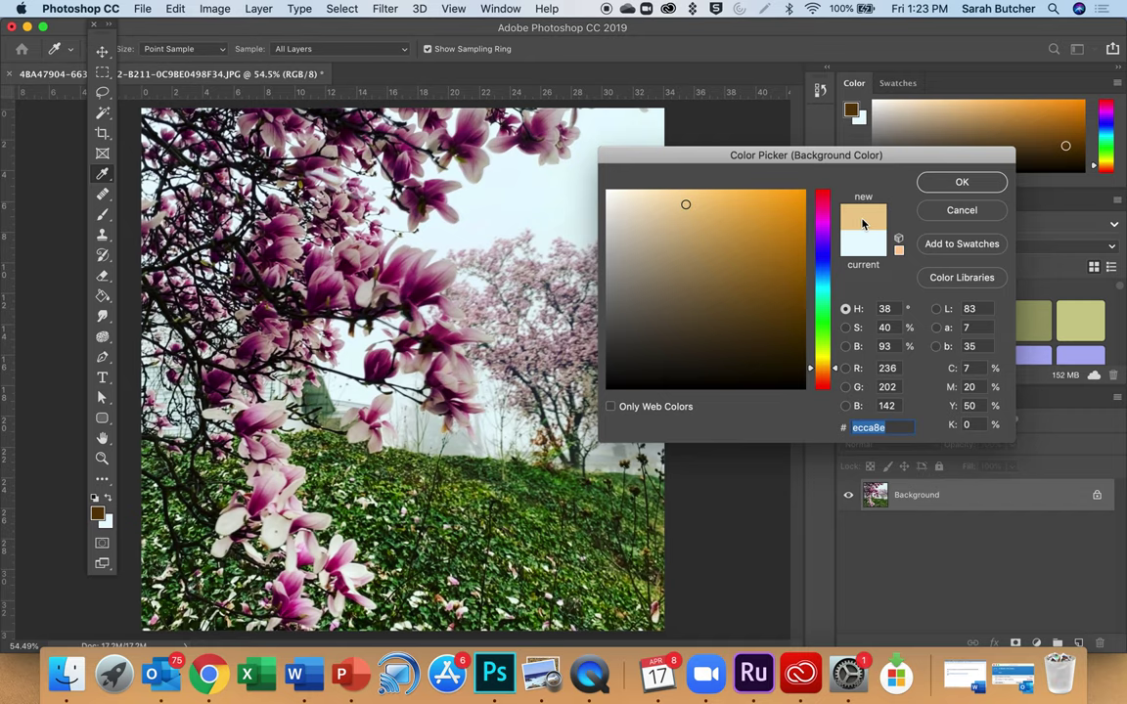
left_click(963, 184)
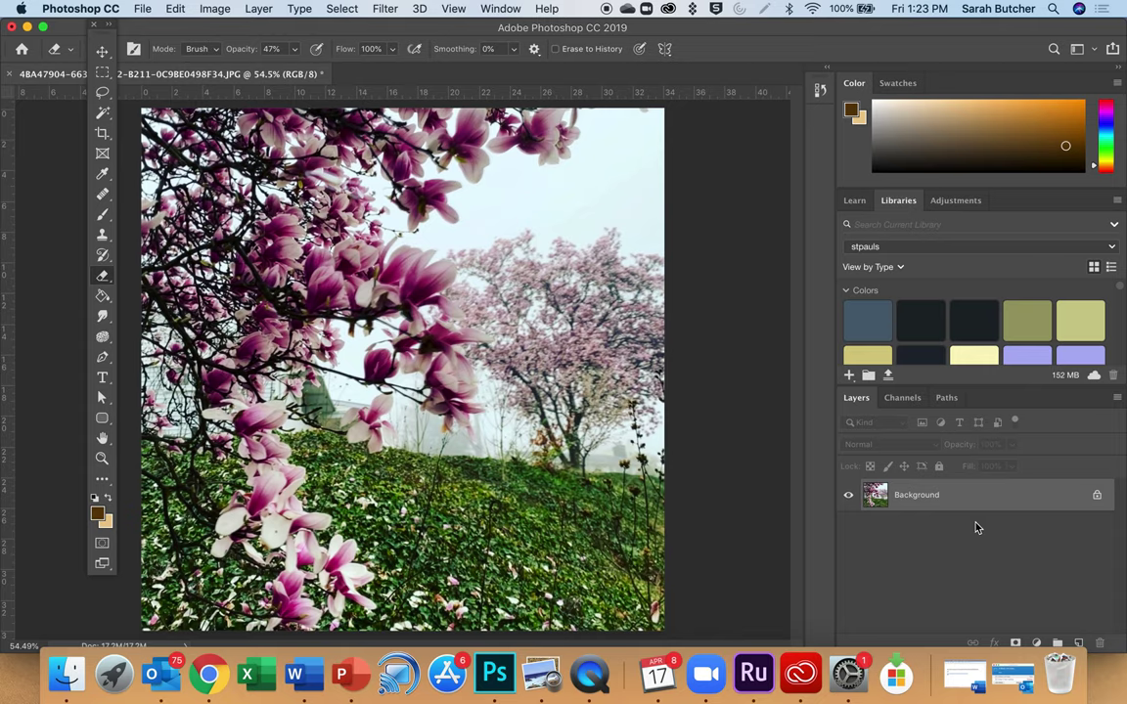
Step: Float the Layers panel and duplicate the Background layer as 'Background copy'
left_click_drag(1013, 409, 877, 276)
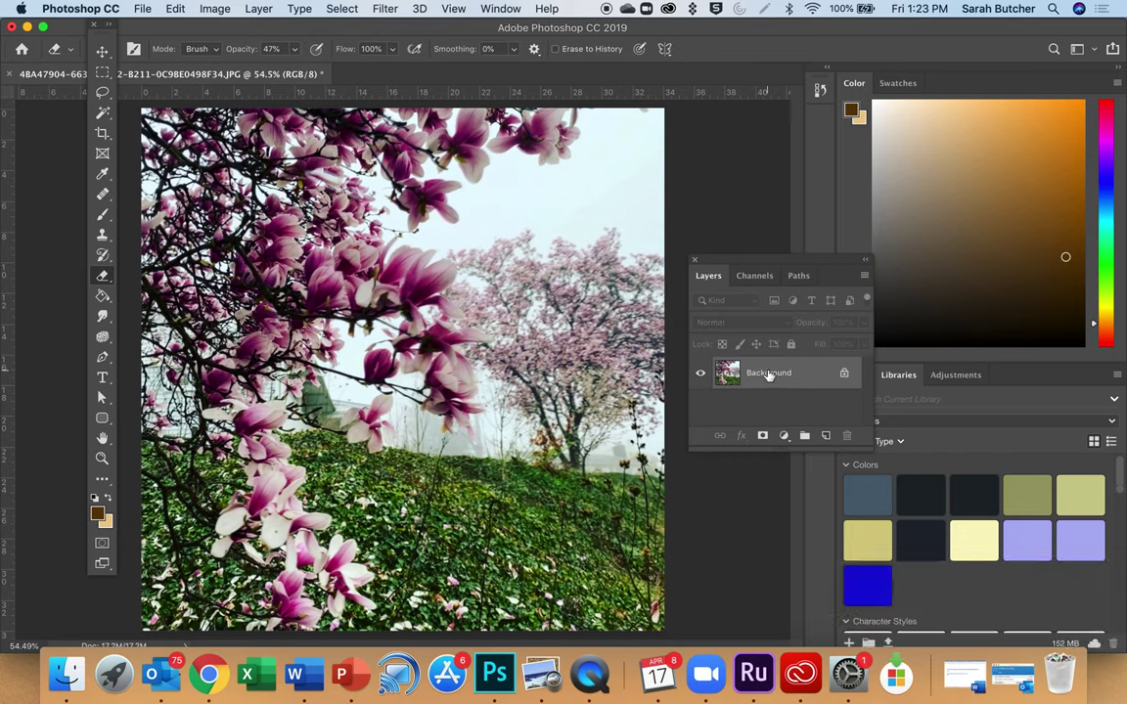
left_click_drag(769, 375, 828, 436)
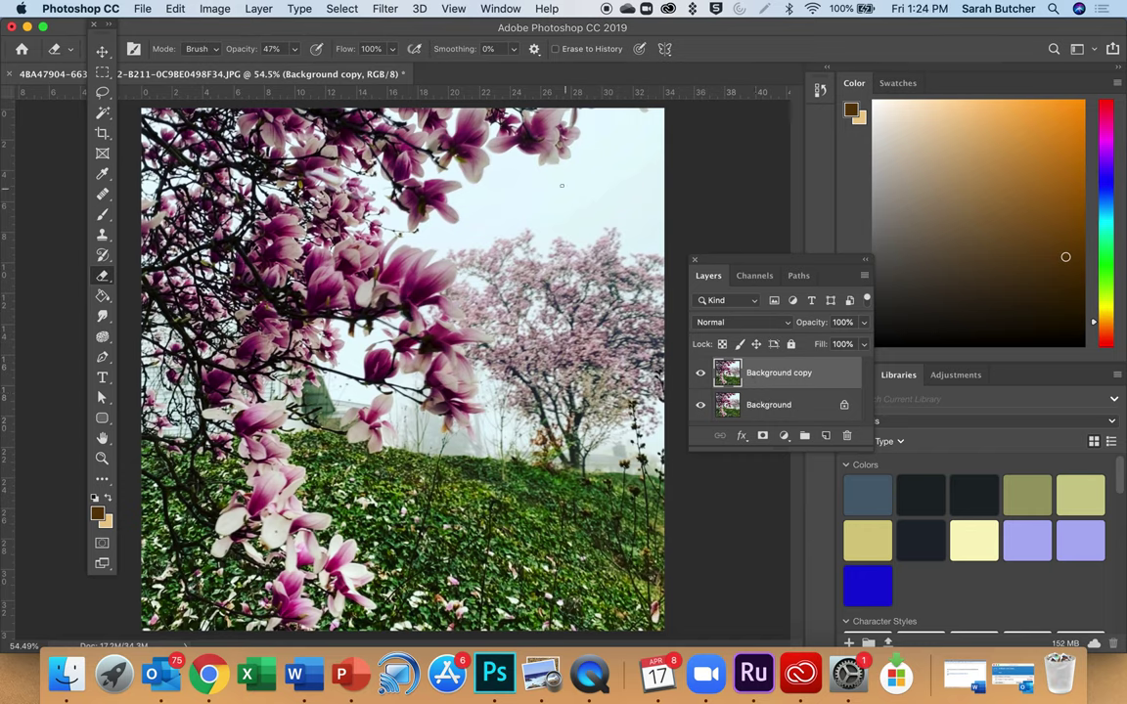
Step: Reapply the last Filter Gallery Photocopy effect to the Background copy layer
left_click(385, 9)
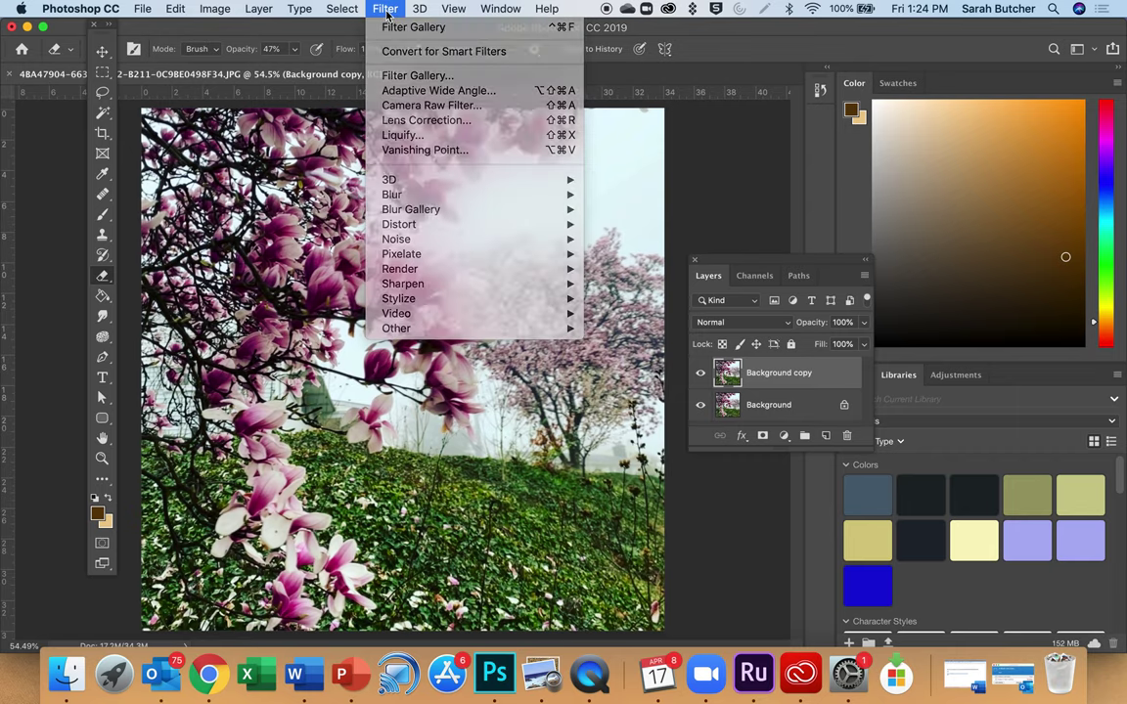
left_click(385, 9)
left_click(385, 9)
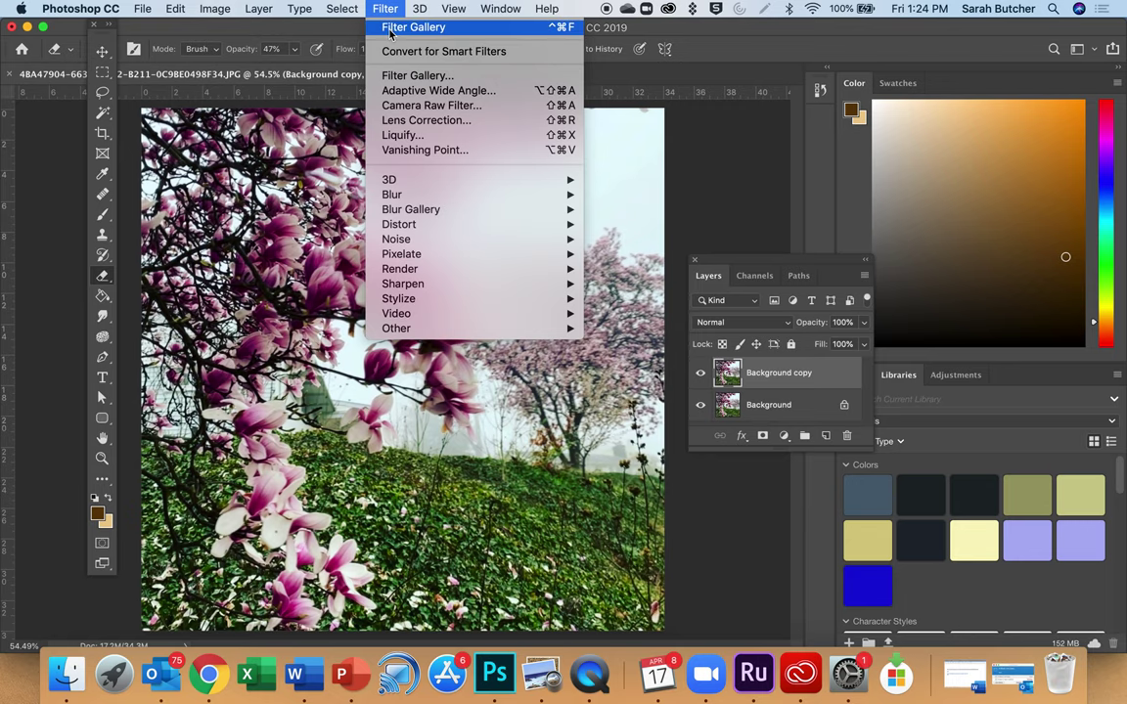
left_click(392, 31)
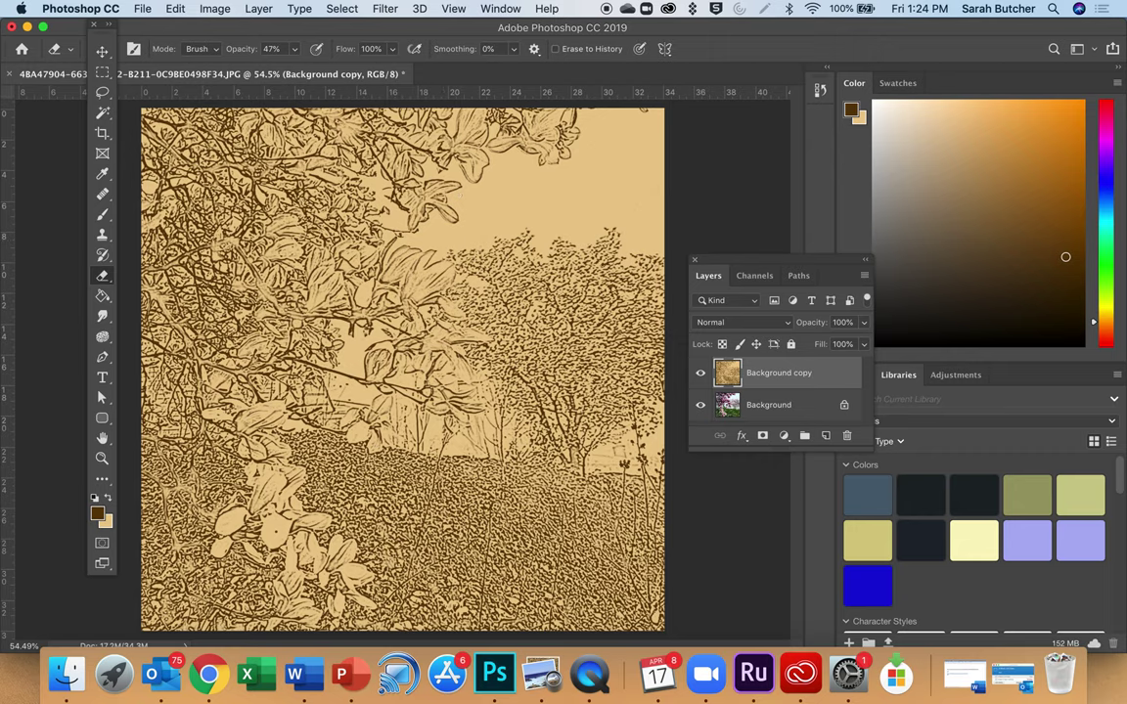
left_click(389, 12)
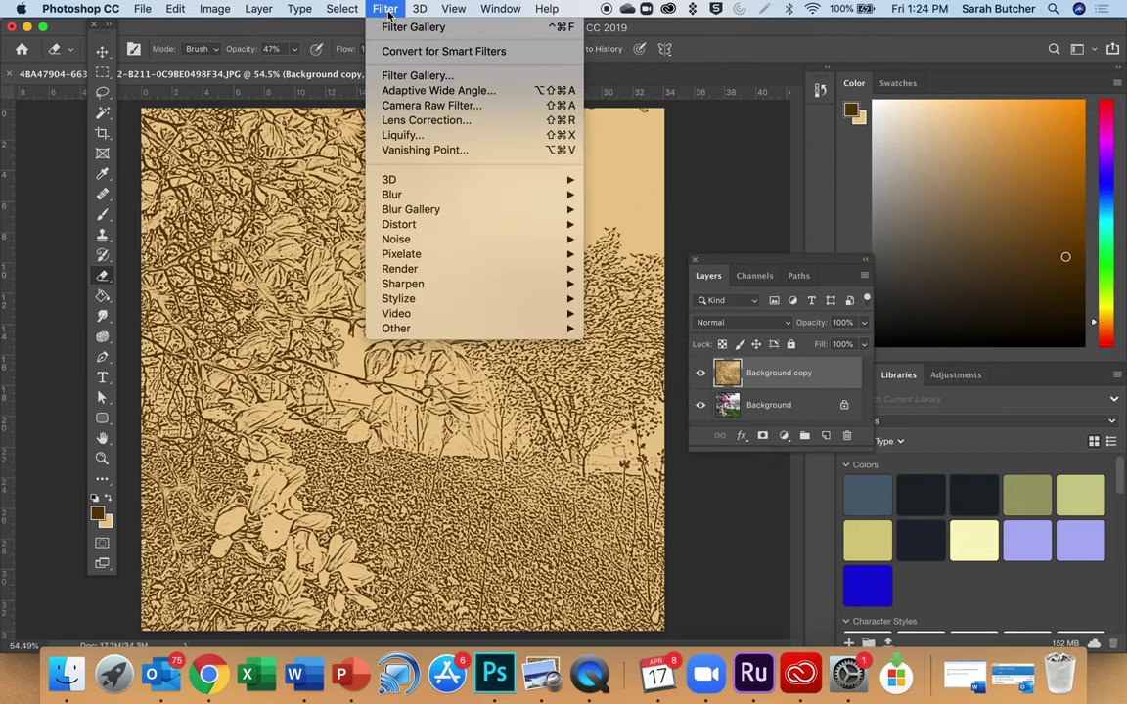
left_click(403, 76)
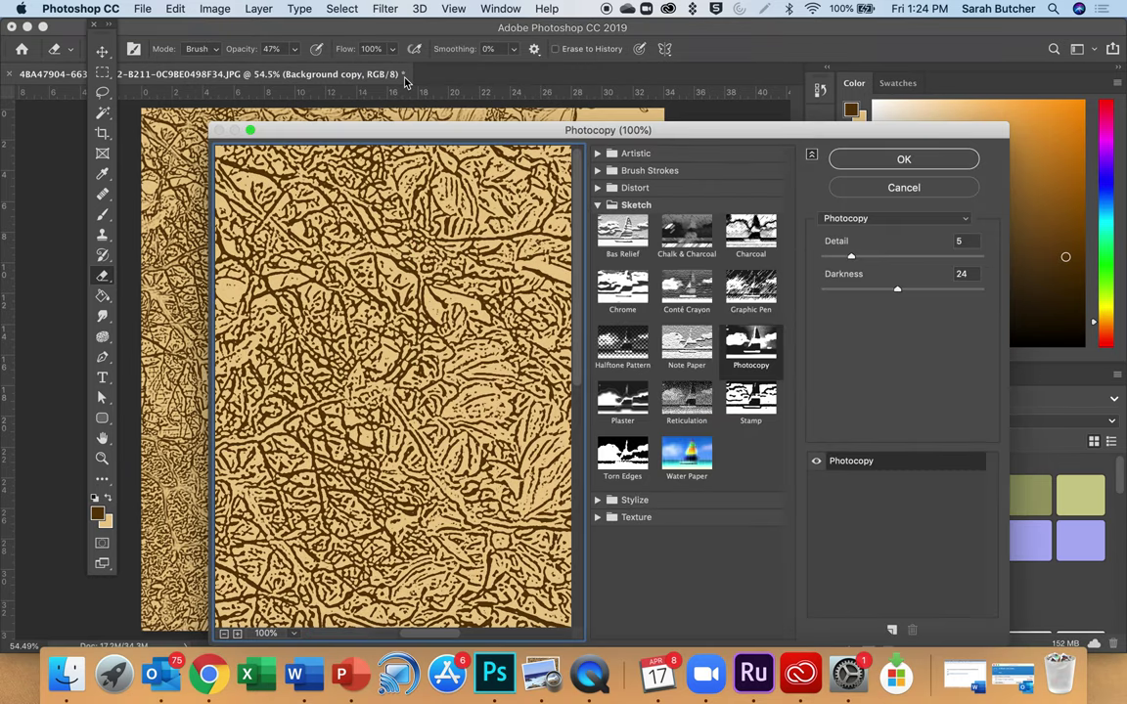
Step: In Filter Gallery, set Photocopy Detail to 5 and Darkness to 5, then apply it
left_click_drag(508, 135, 422, 32)
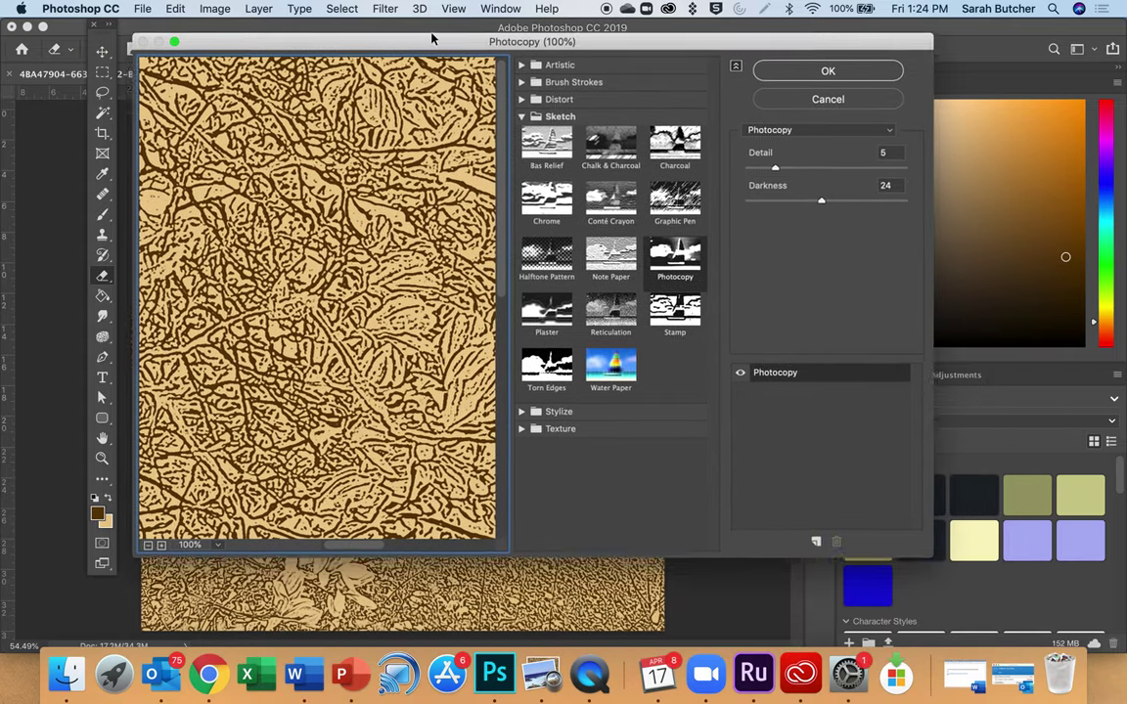
left_click(515, 103)
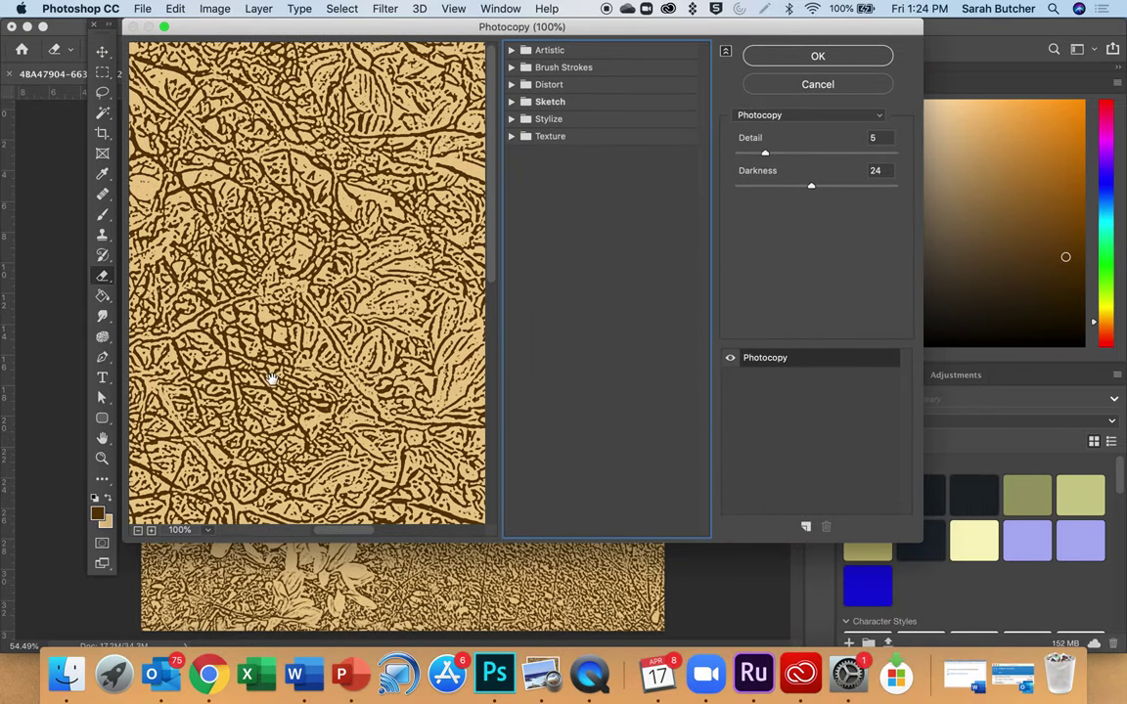
left_click(138, 530)
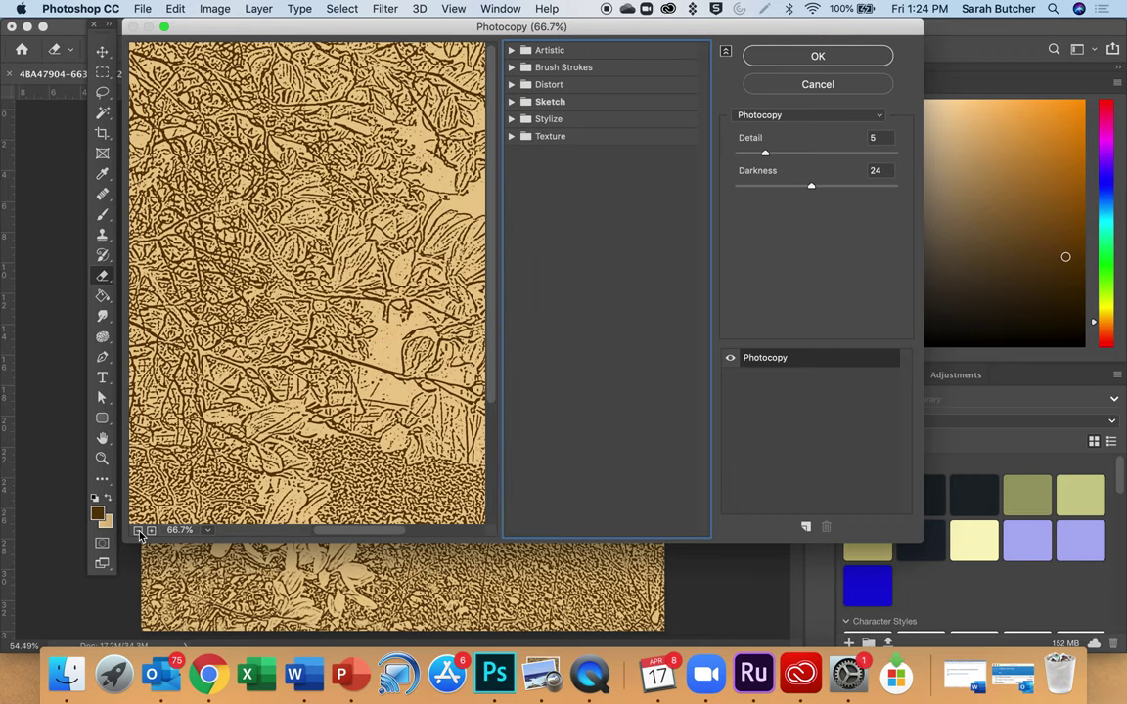
left_click(138, 530)
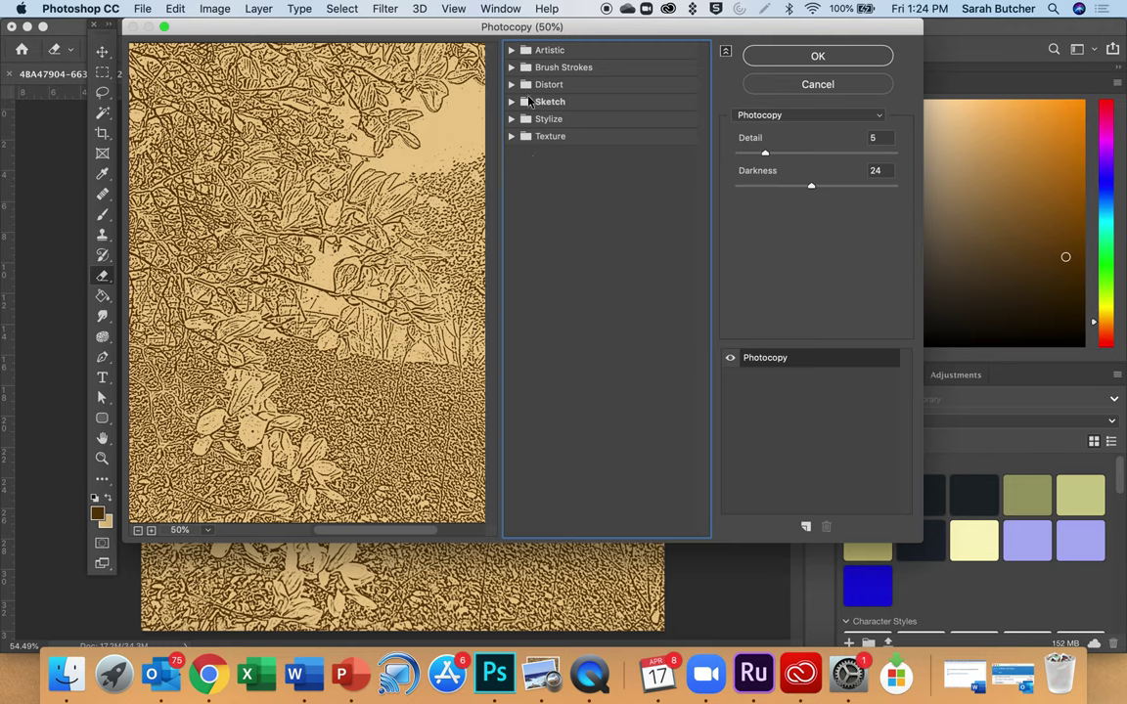
left_click(528, 103)
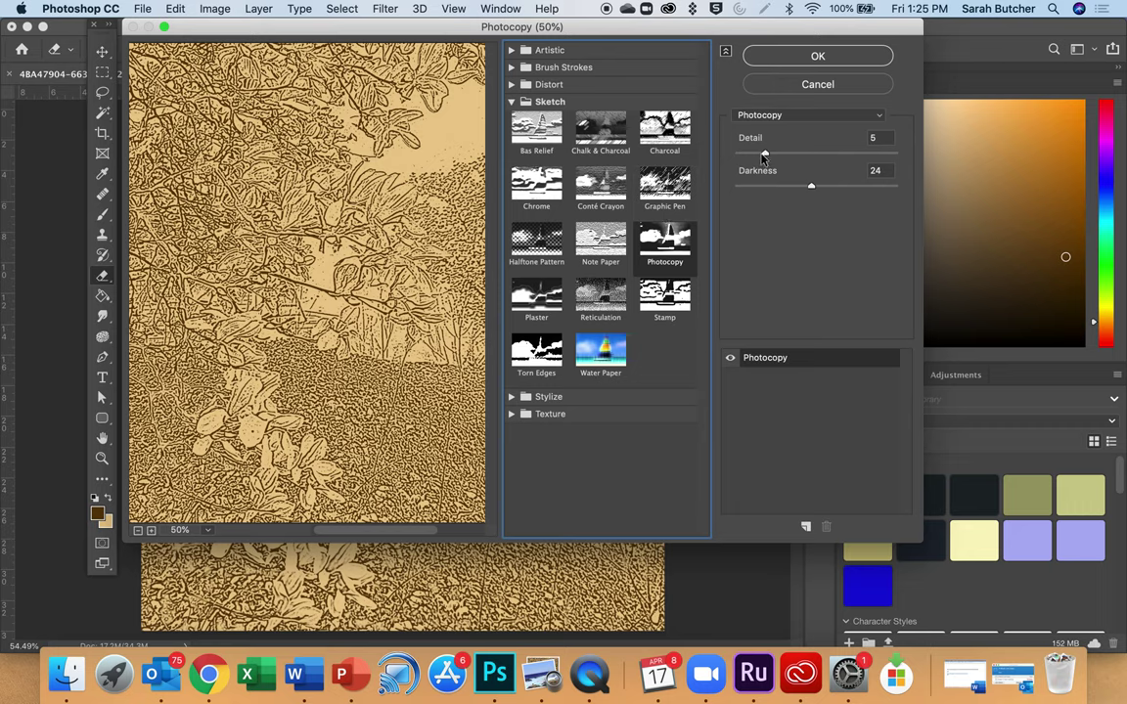
left_click_drag(765, 157, 750, 186)
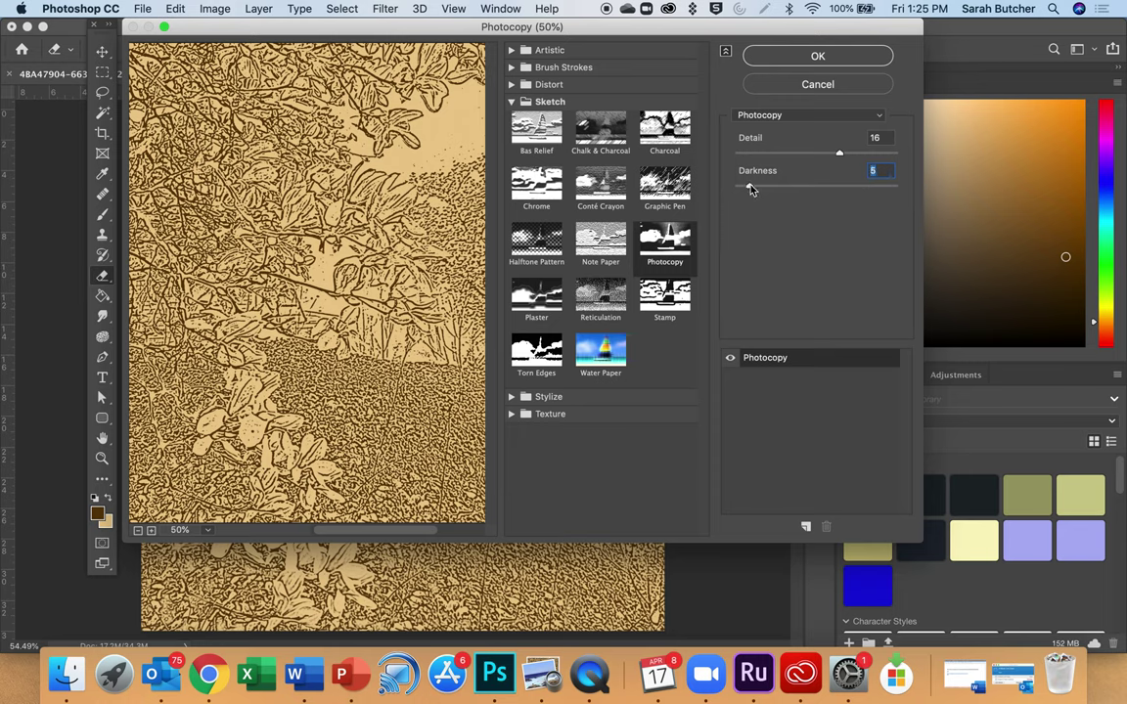
left_click(764, 155)
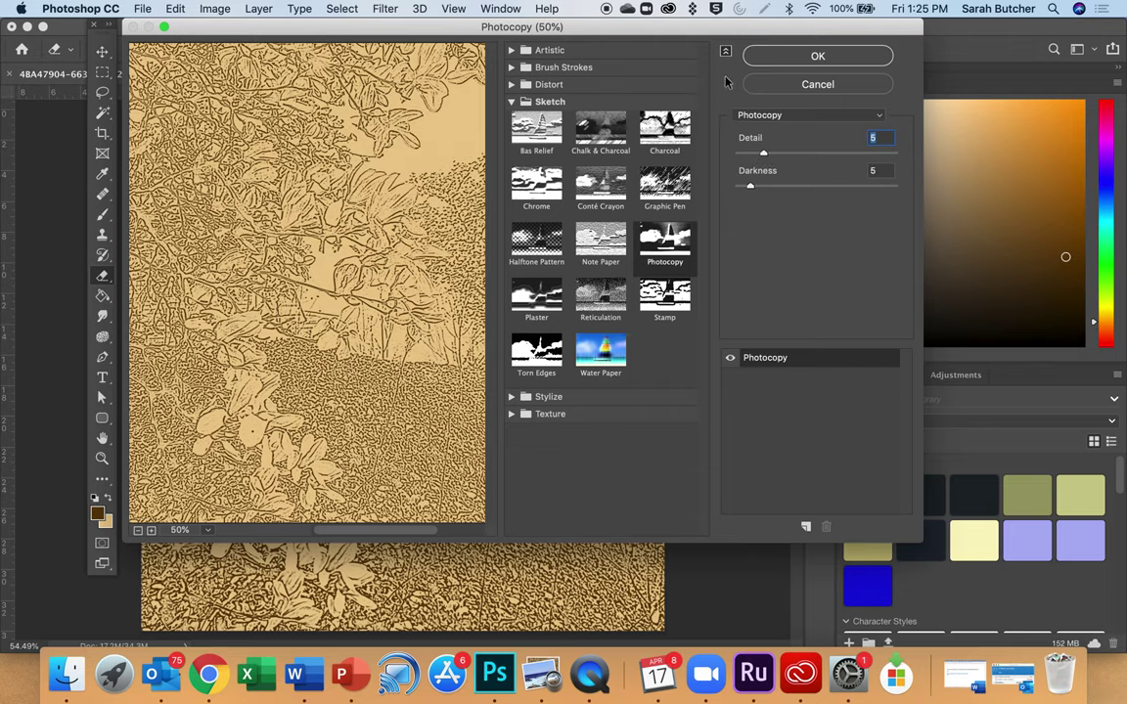
left_click(796, 61)
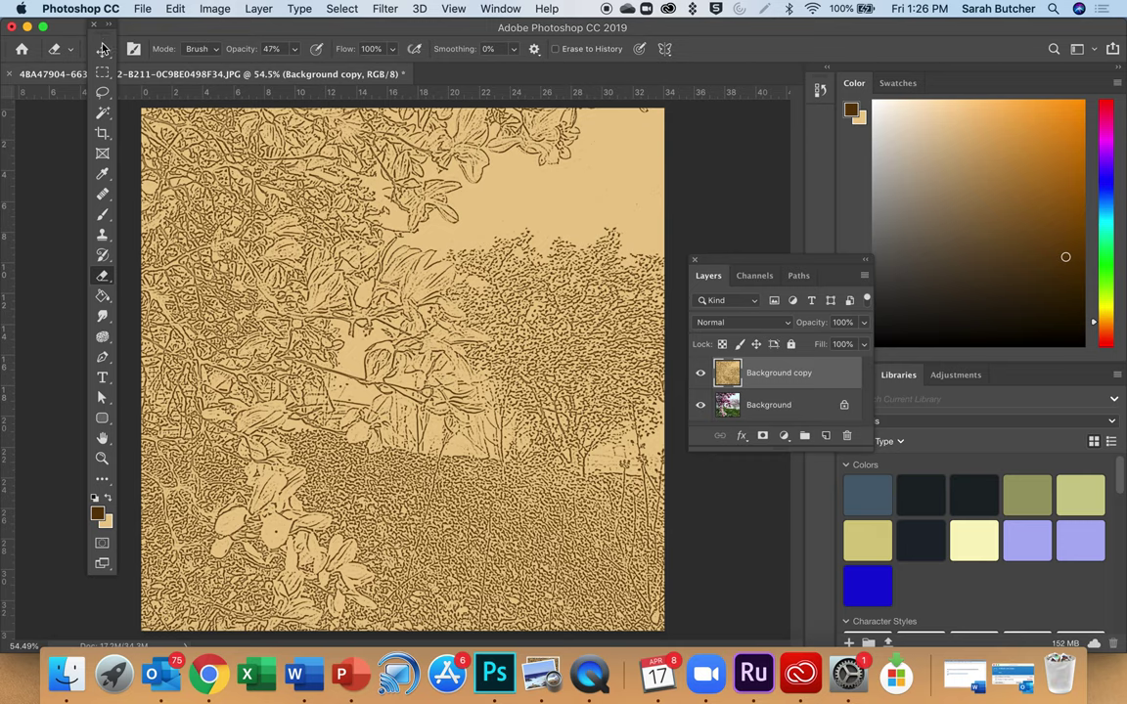
Step: Set the Eraser to Brush mode at 100% opacity and erase a patch near the top
left_click_drag(96, 29, 91, 119)
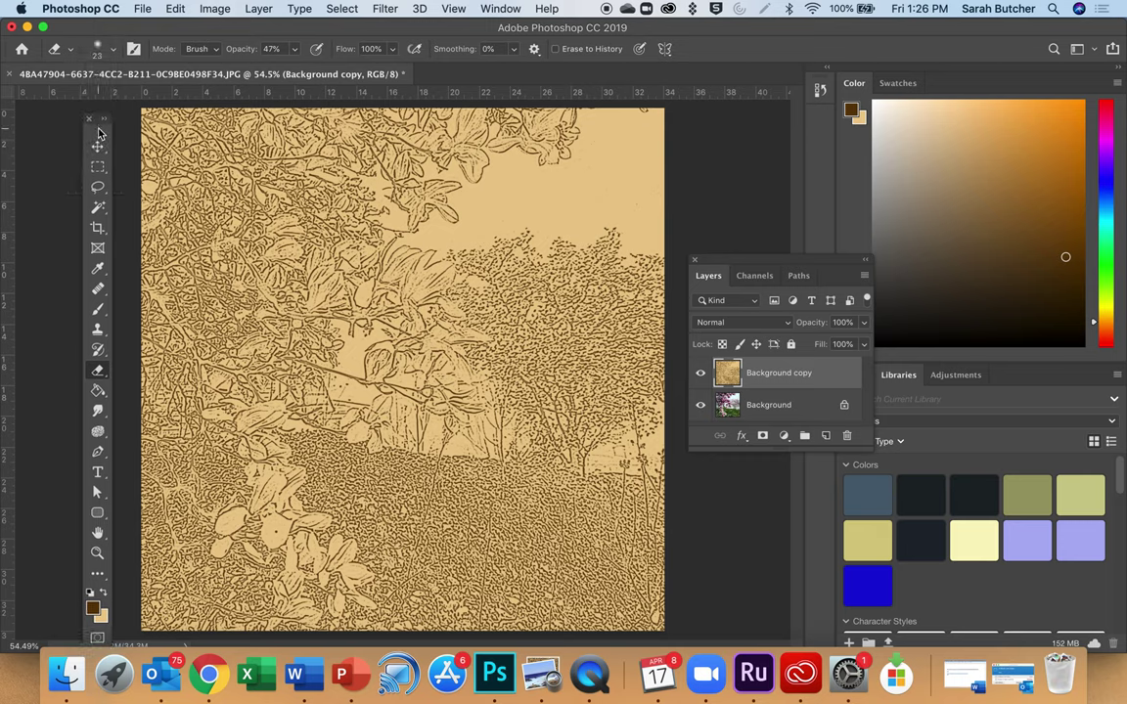
left_click(216, 50)
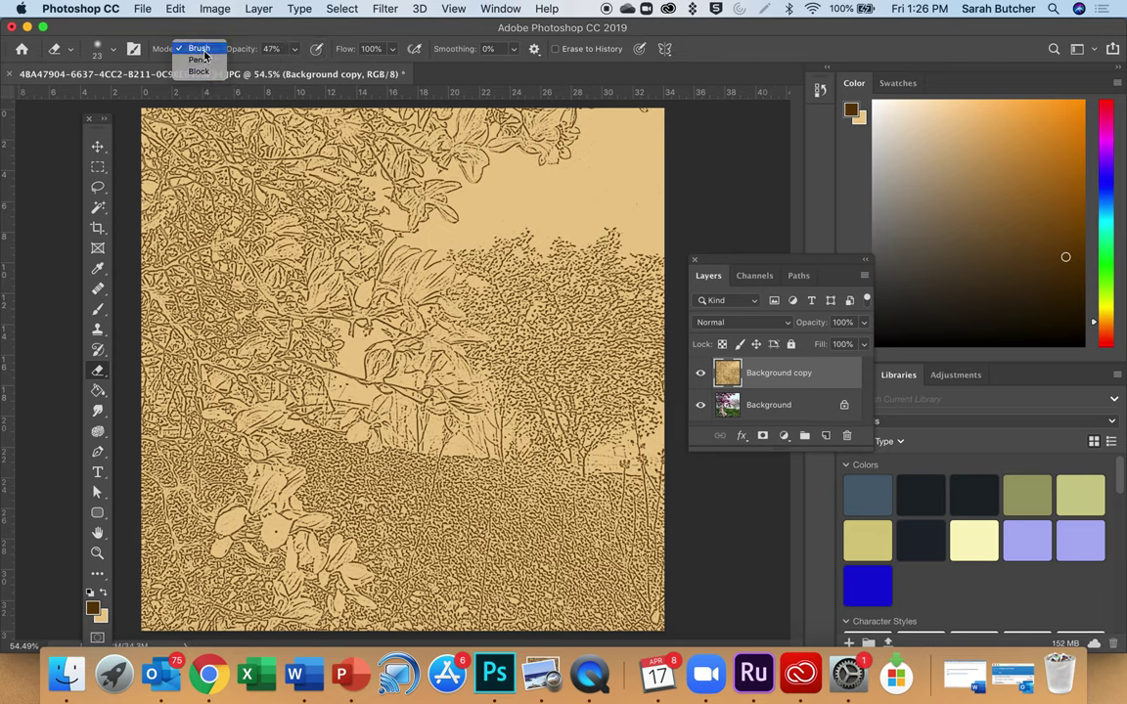
left_click(204, 54)
left_click(294, 50)
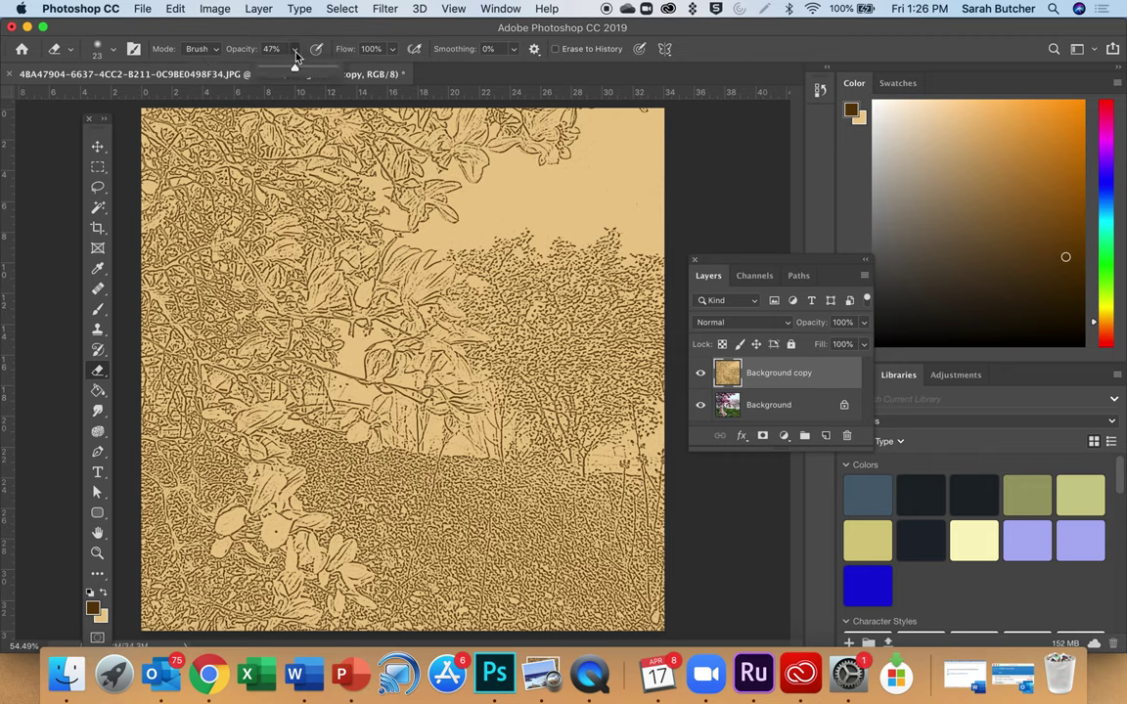
left_click_drag(295, 68, 334, 69)
left_click(523, 194)
mouse_move(475, 172)
left_mouse_down()
mouse_move(438, 142)
mouse_move(435, 158)
left_mouse_up()
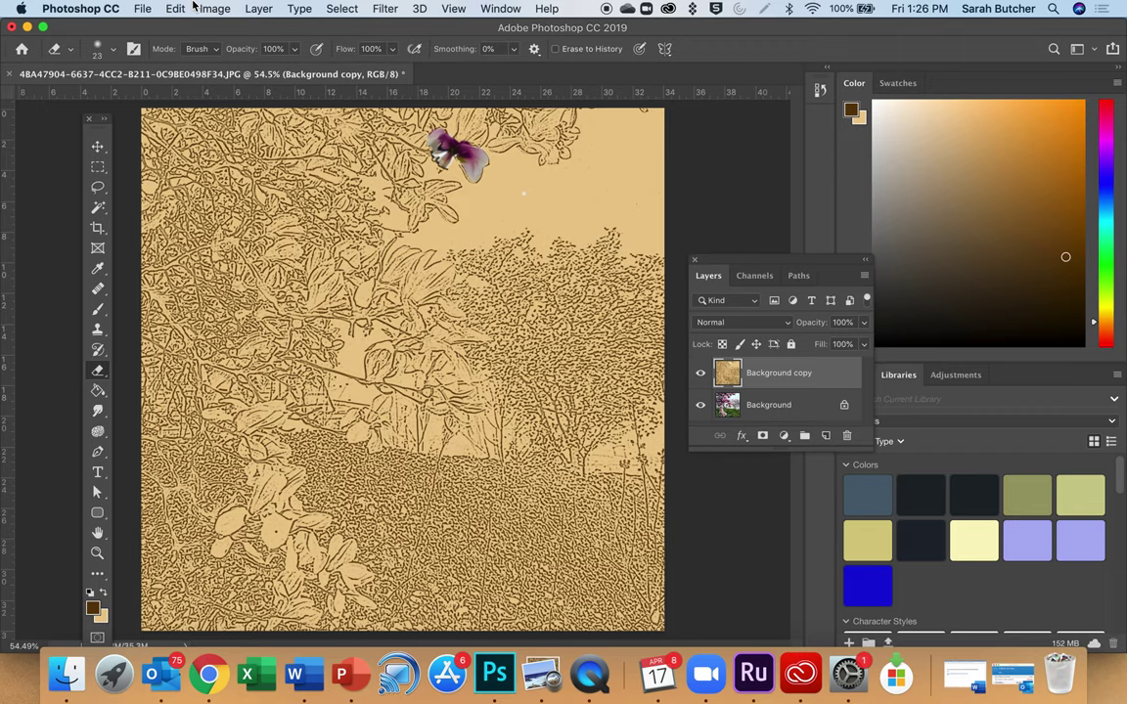
Step: Undo the erase, then faintly erase over the flower at 16% eraser opacity
left_click(175, 10)
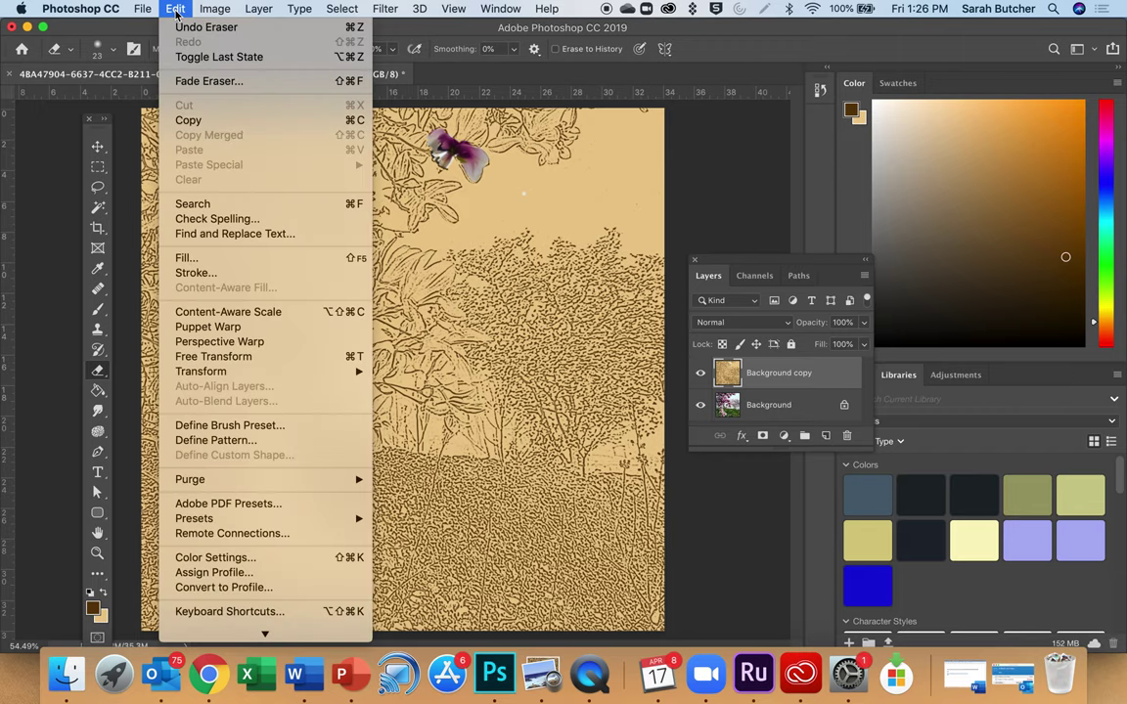
left_click(192, 30)
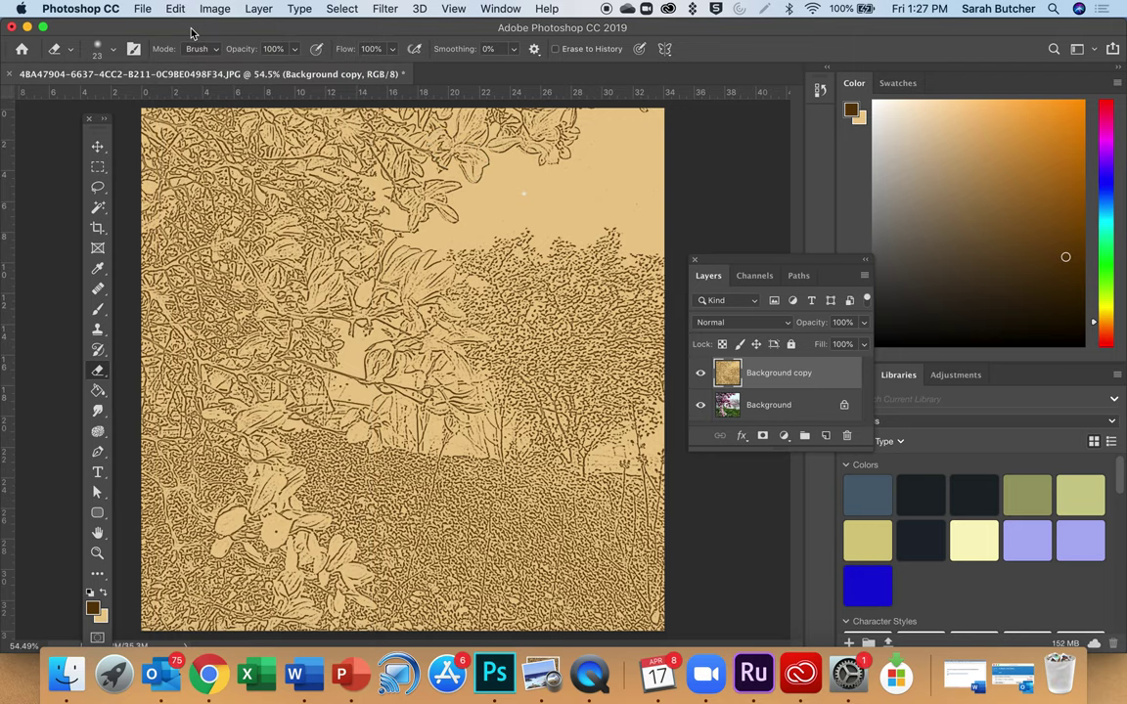
left_click(293, 49)
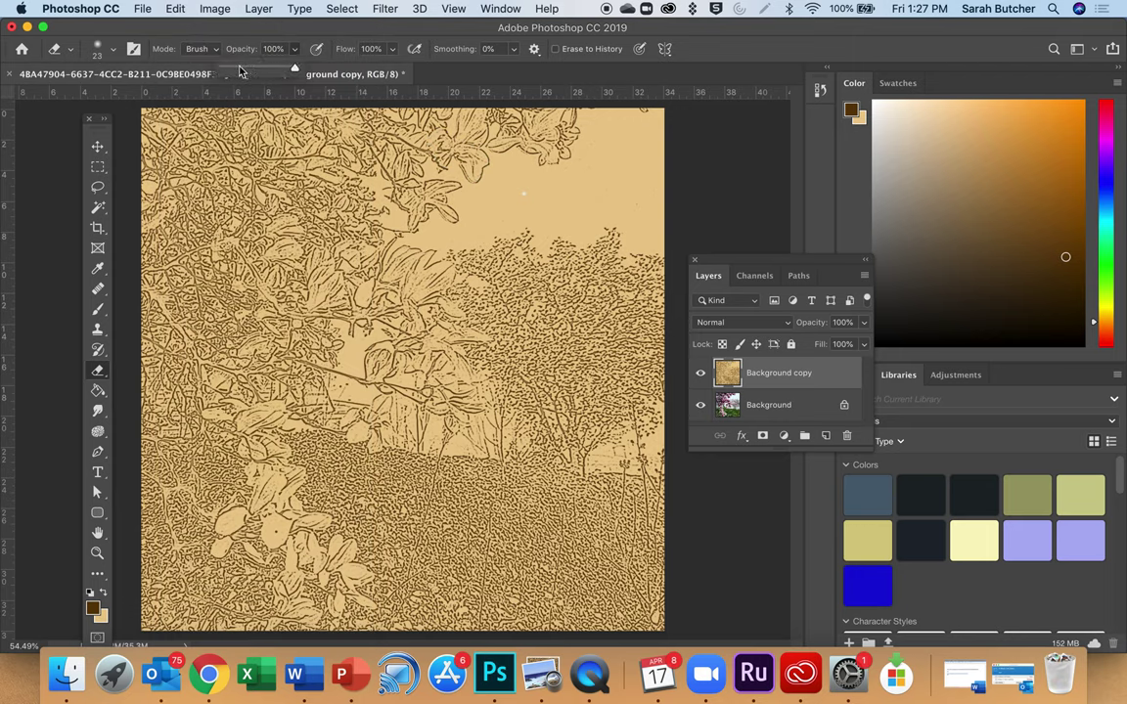
left_click_drag(241, 71, 235, 71)
key("Return")
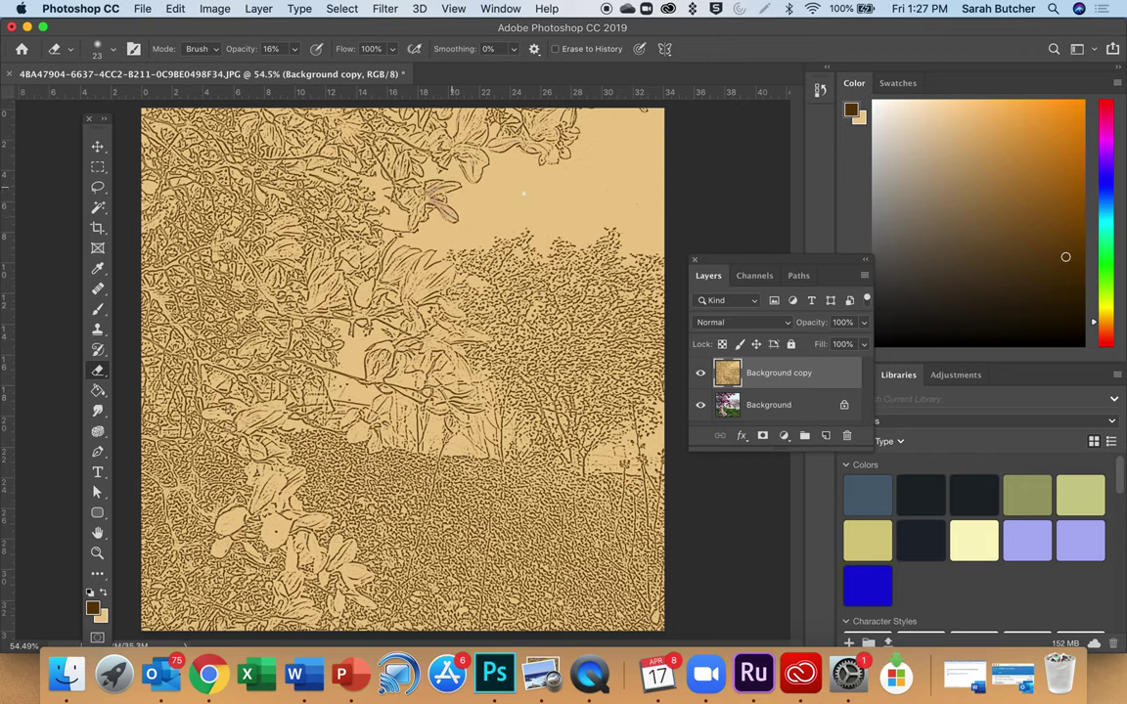
left_click_drag(374, 182, 368, 184)
Step: Enlarge the eraser to 63 px and lightly erase around the pink flowers at the top
left_click(97, 48)
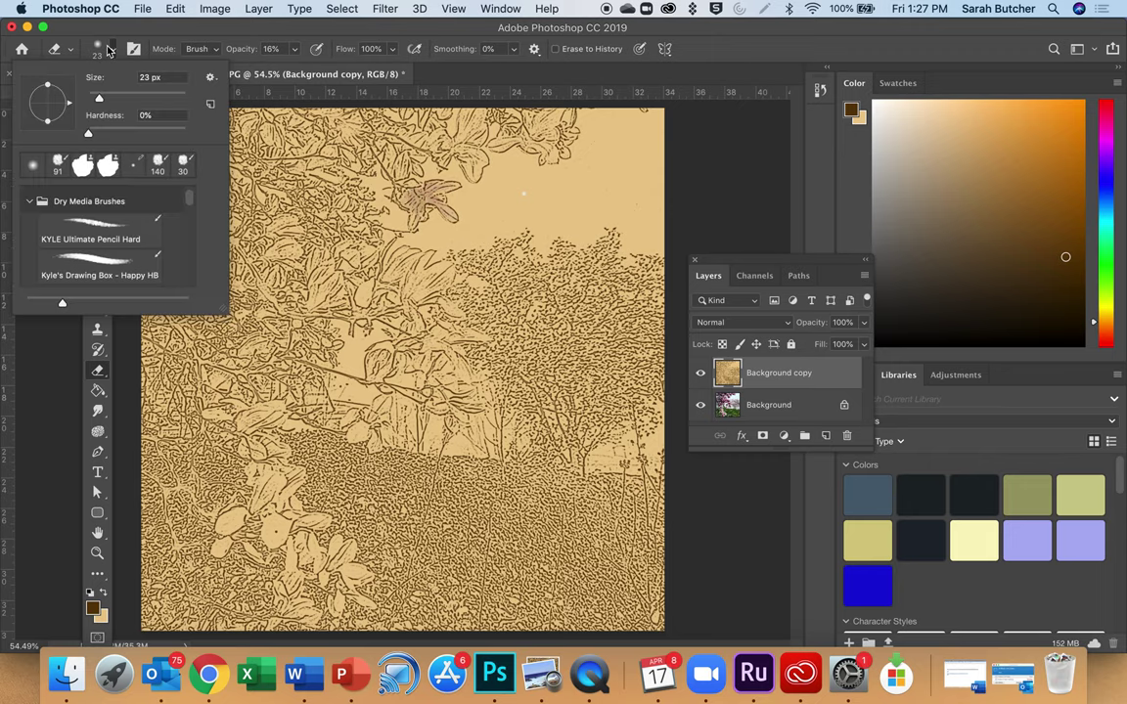
left_click(120, 99)
key("Return")
mouse_move(435, 143)
left_mouse_down()
mouse_move(419, 140)
mouse_move(426, 158)
mouse_move(409, 132)
mouse_move(420, 117)
mouse_move(426, 126)
mouse_move(396, 137)
mouse_move(426, 157)
left_mouse_up()
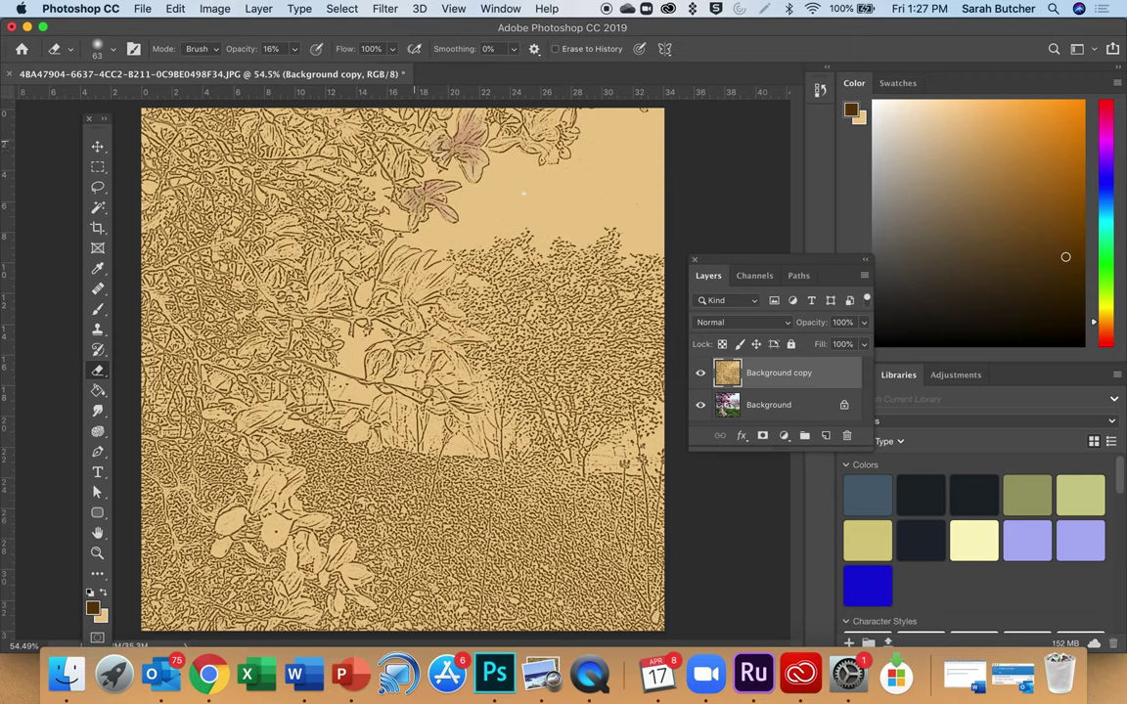
mouse_move(414, 149)
left_mouse_down()
mouse_move(361, 127)
mouse_move(402, 146)
left_mouse_up()
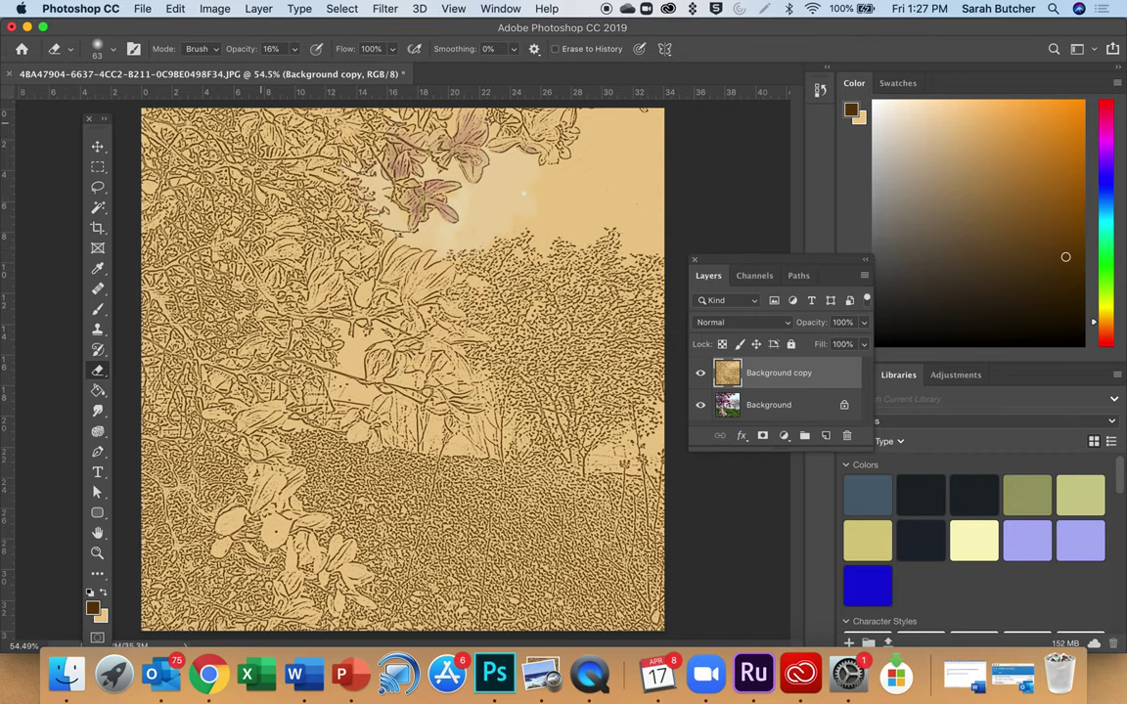
Step: Undo the last four eraser strokes, then faintly erase a patch below the upper flowers
left_click(175, 9)
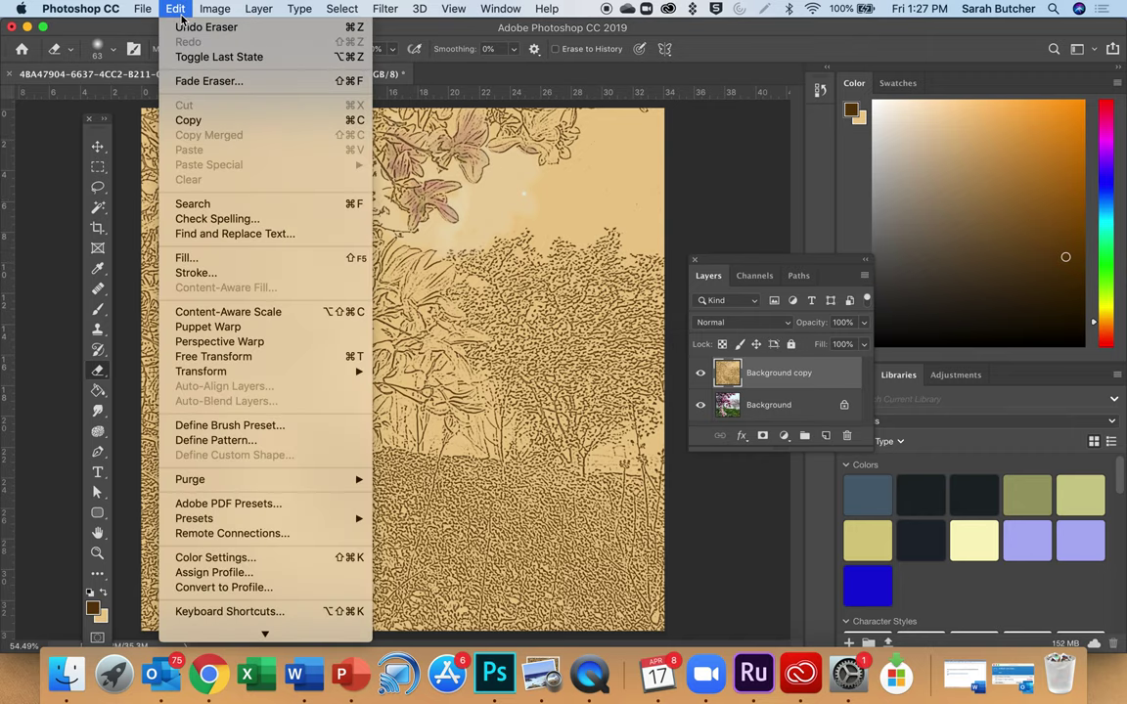
left_click(199, 29)
left_click(176, 9)
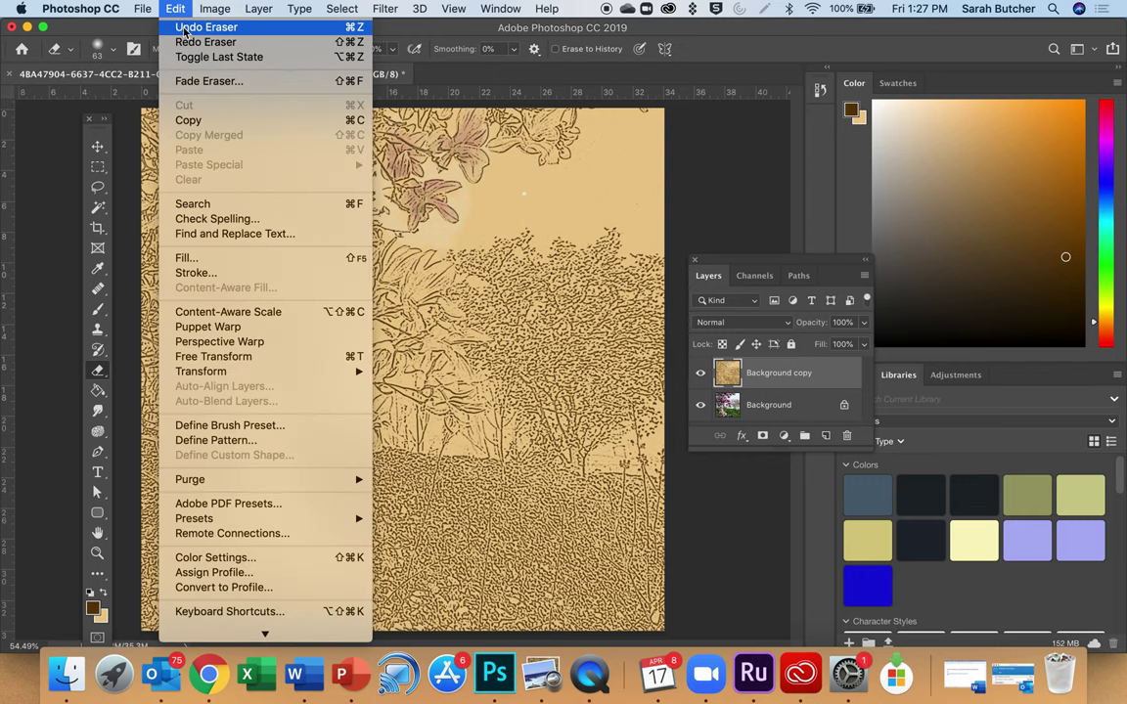
left_click(181, 24)
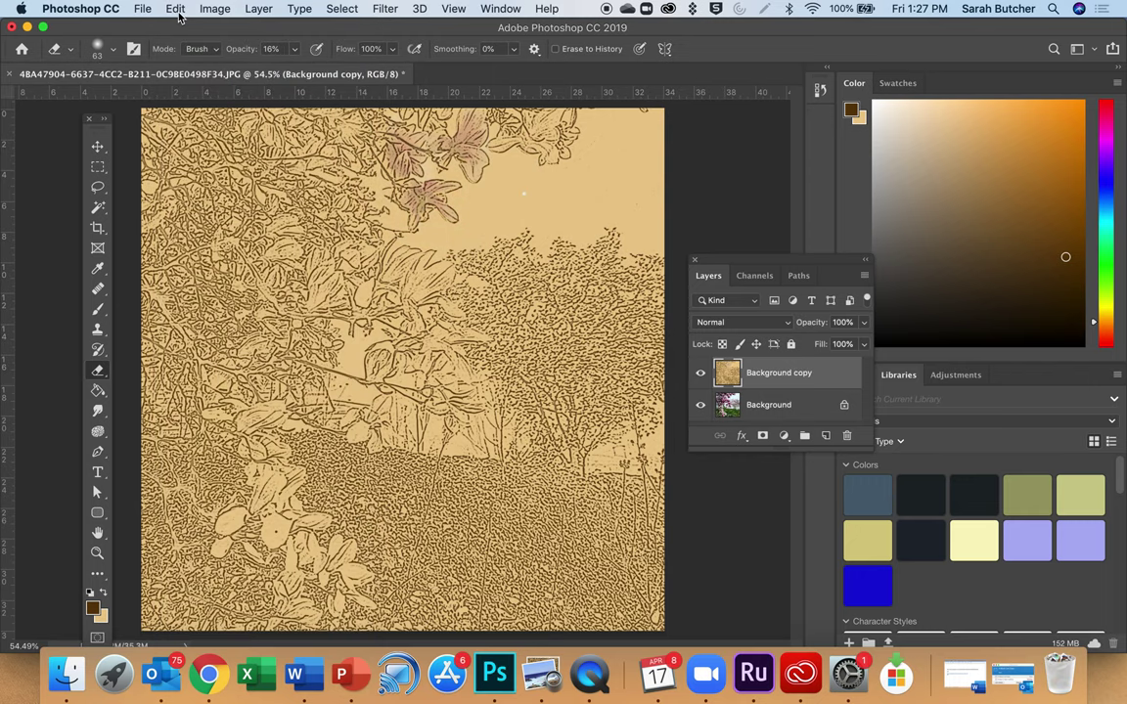
key("super+z")
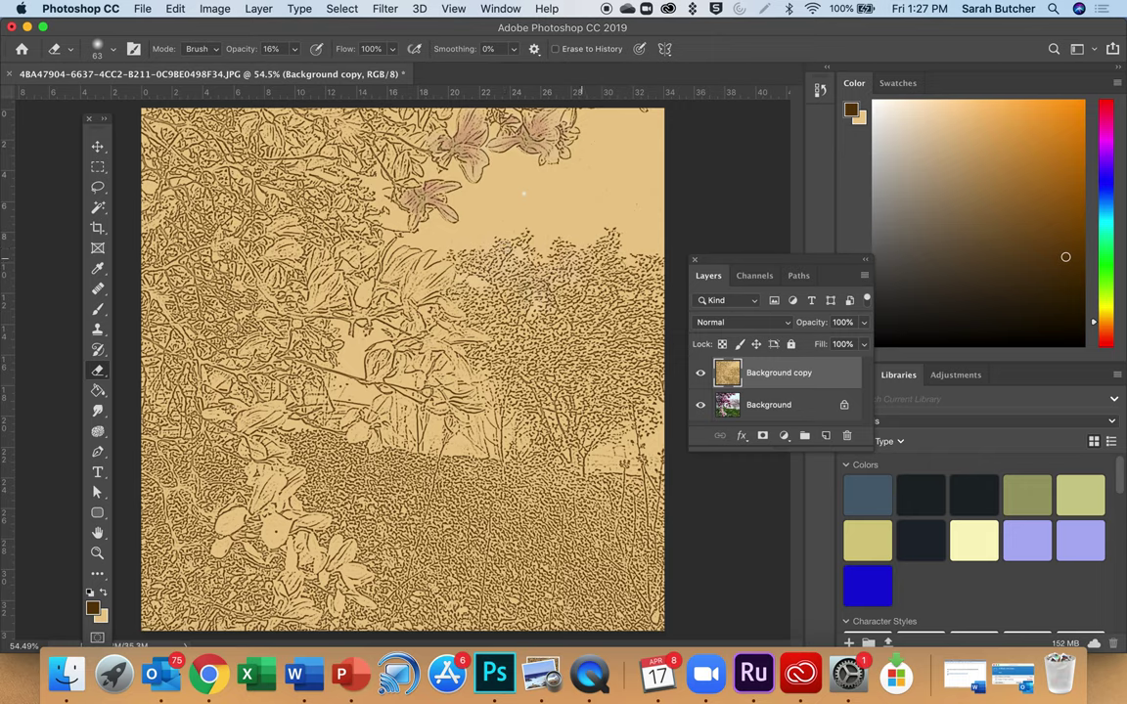
left_click_drag(440, 282, 362, 242)
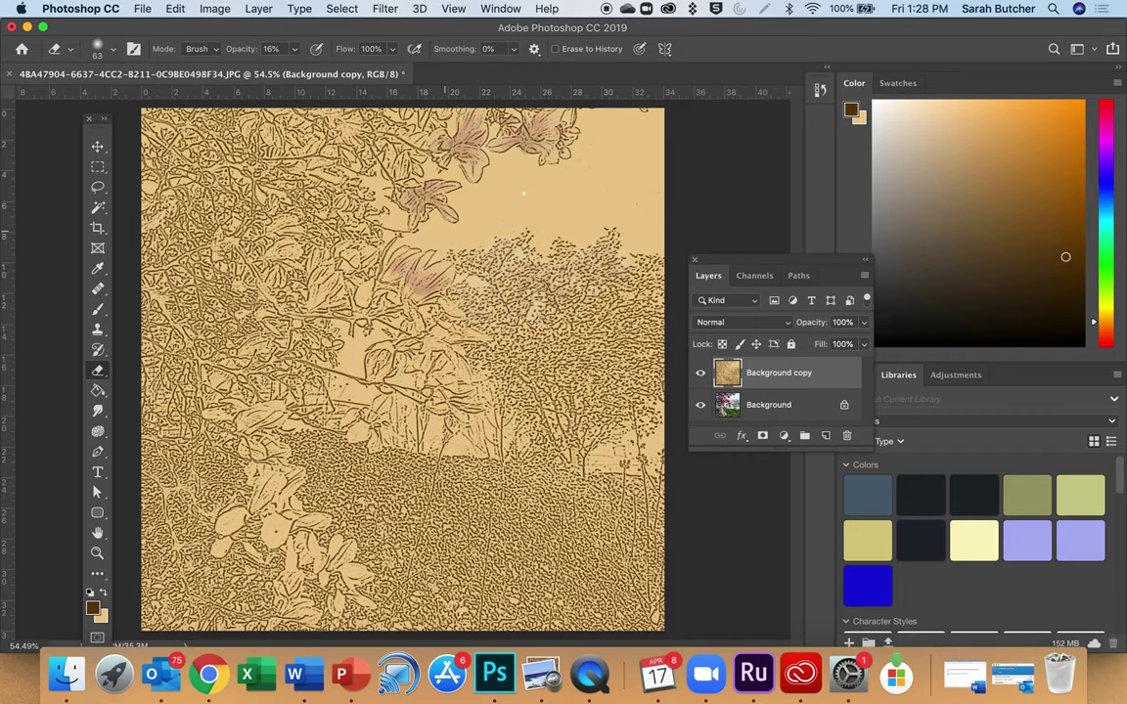
Step: Show the Navigator panel and use its slider to zoom in and out on the sketch
left_click(501, 10)
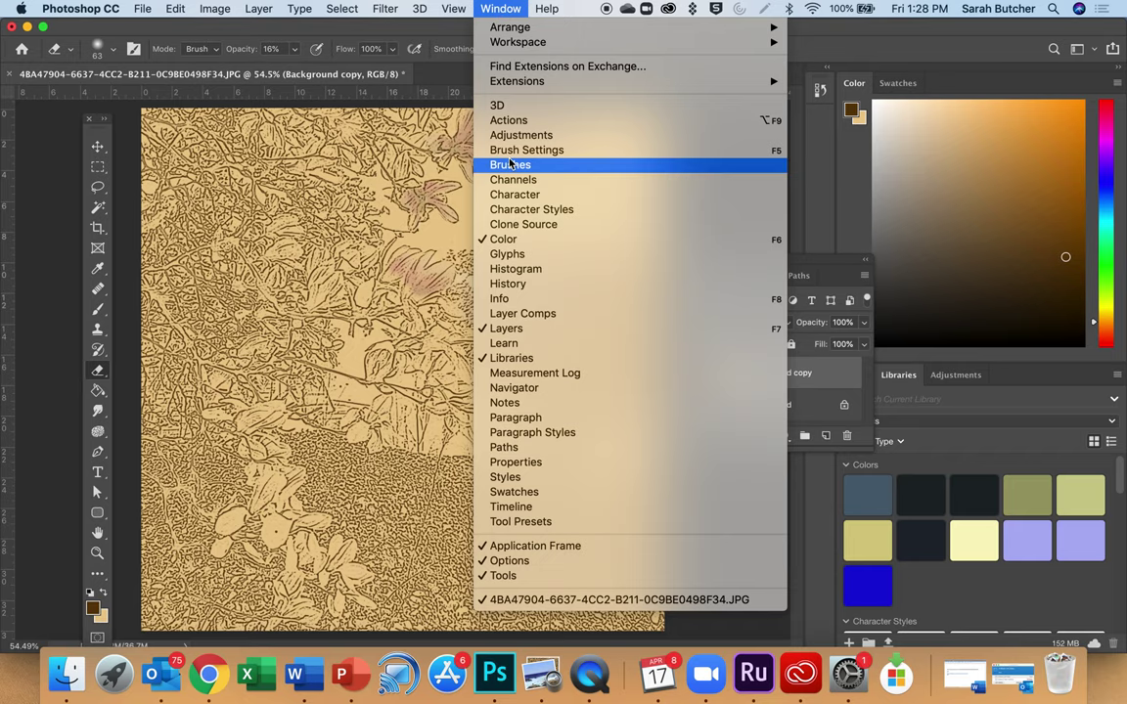
left_click(501, 391)
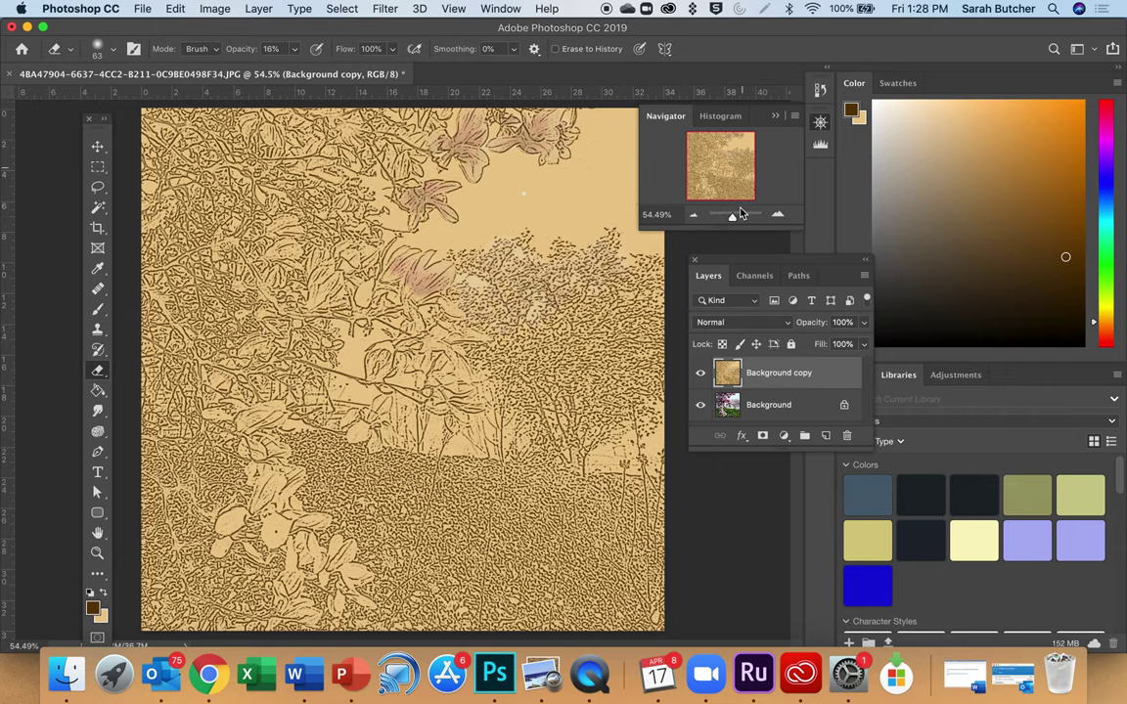
mouse_move(732, 219)
left_mouse_down()
mouse_move(752, 219)
mouse_move(737, 219)
left_mouse_up()
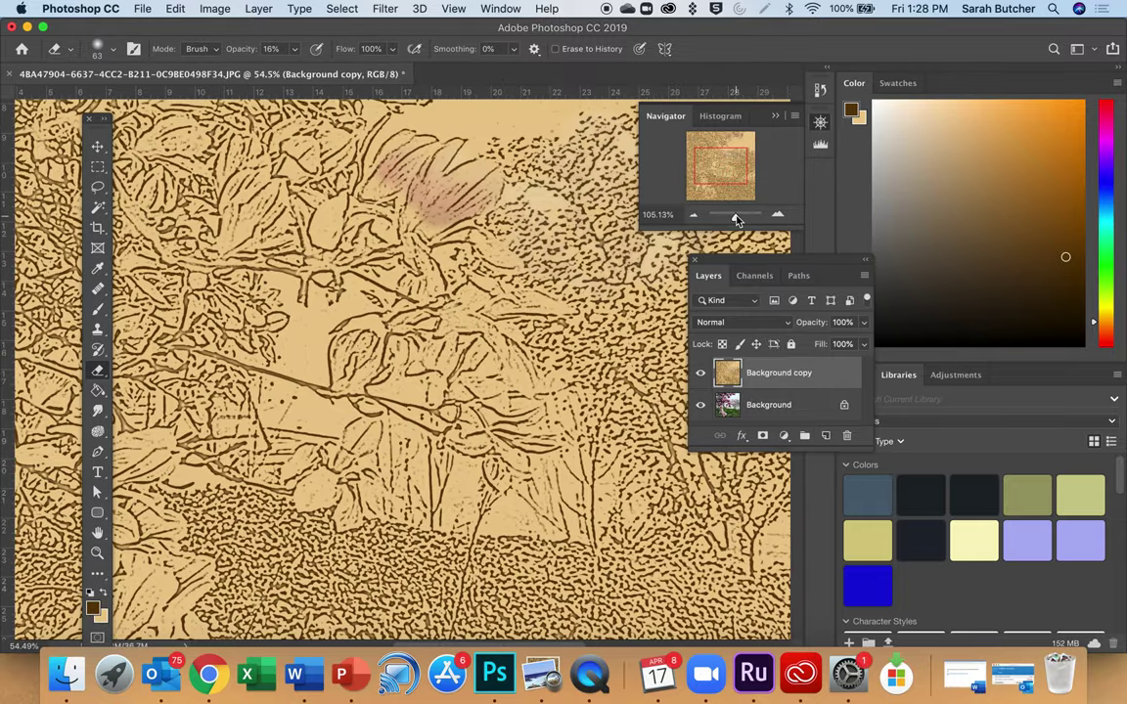
mouse_move(724, 176)
left_mouse_down()
mouse_move(734, 177)
mouse_move(719, 162)
left_mouse_up()
left_click(751, 219)
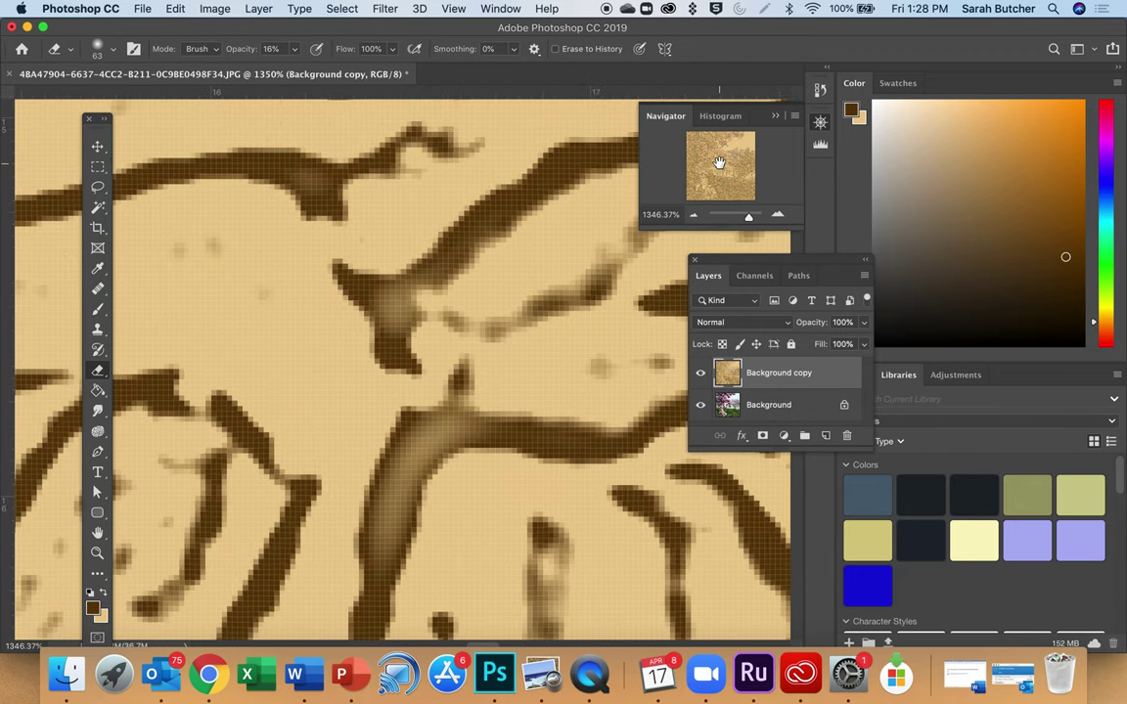
left_click(717, 217)
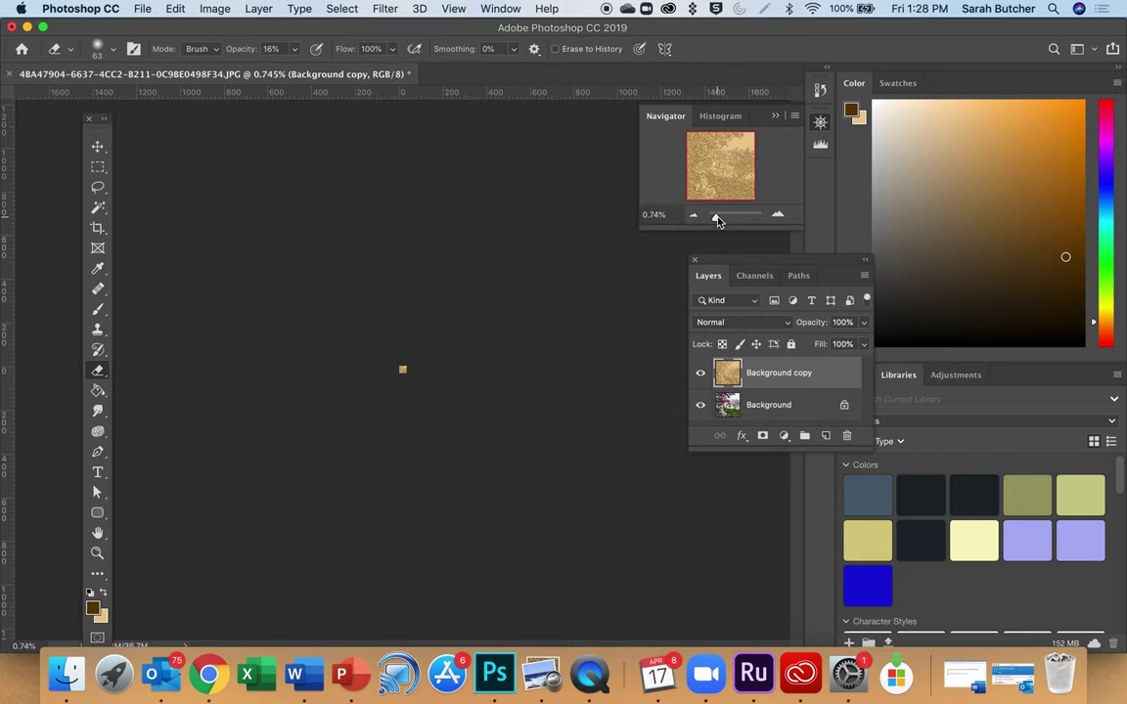
Step: Reframe at about 86% and erase at 16% over the central flower and its left leaves
left_click(733, 216)
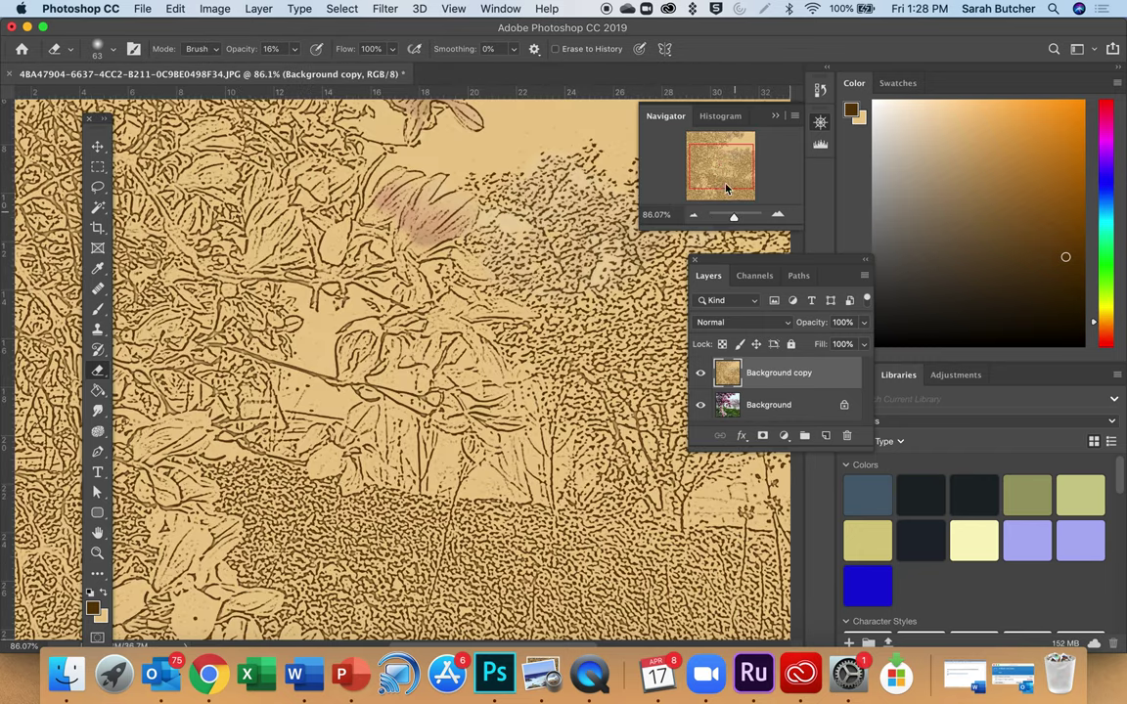
left_click_drag(567, 165, 562, 211)
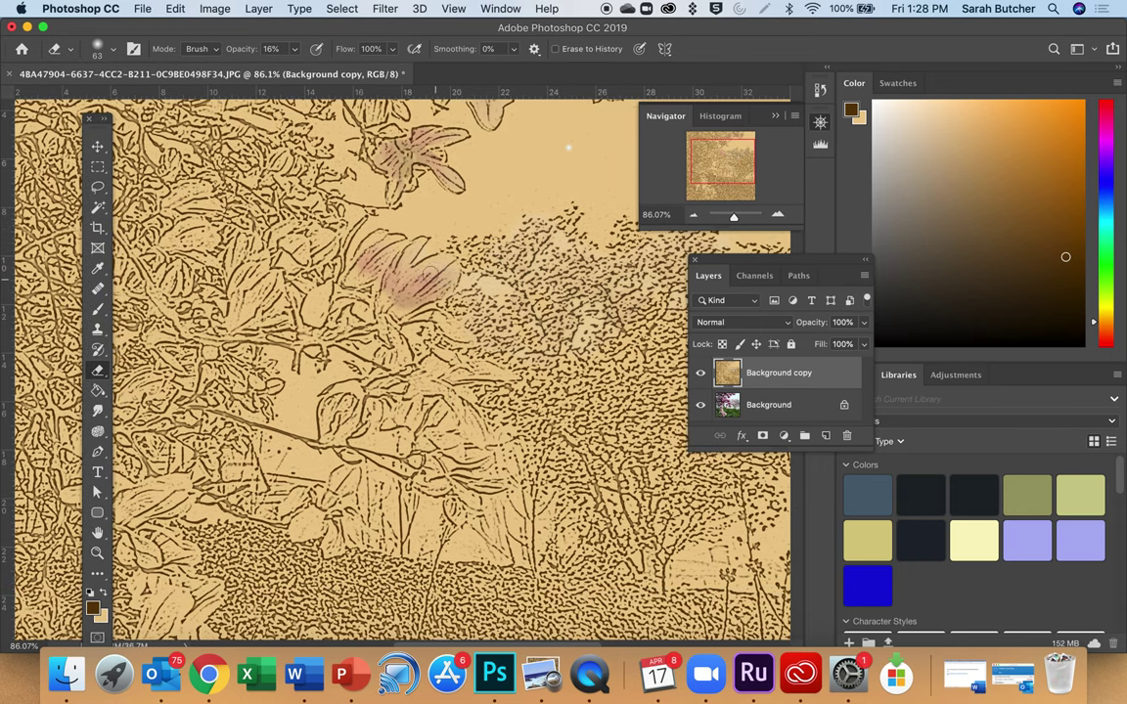
mouse_move(391, 256)
left_mouse_down()
mouse_move(401, 294)
mouse_move(369, 244)
mouse_move(338, 256)
mouse_move(352, 276)
mouse_move(419, 304)
mouse_move(311, 268)
mouse_move(285, 281)
mouse_move(343, 236)
left_mouse_up()
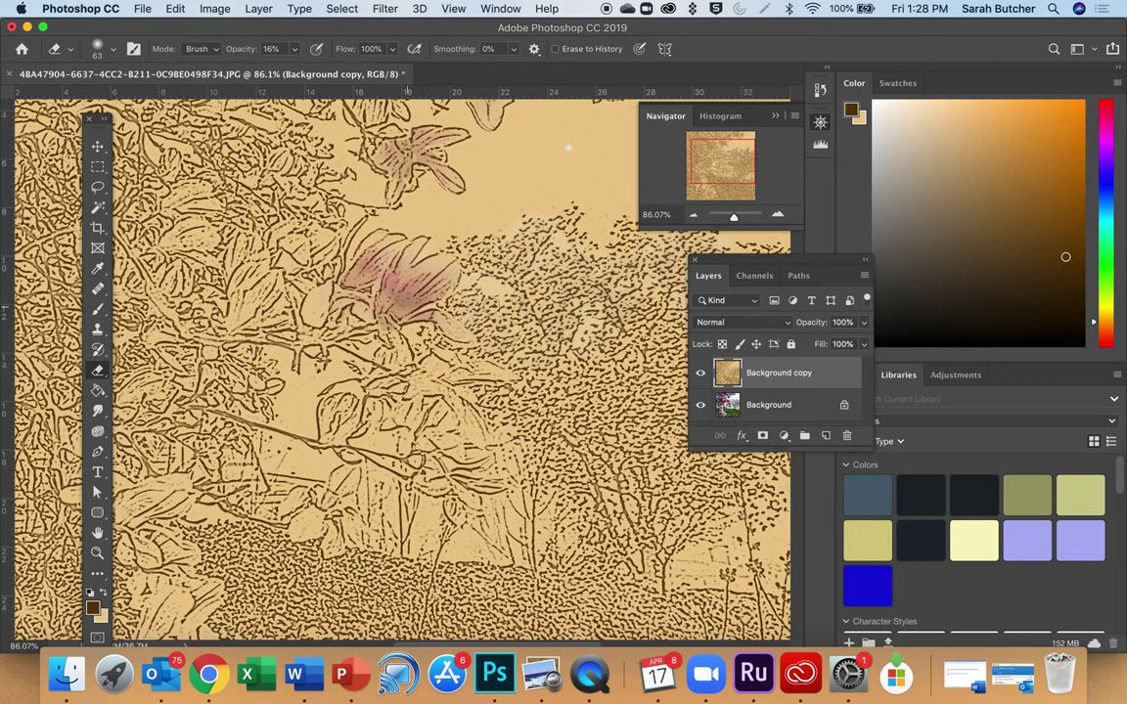
mouse_move(457, 276)
left_mouse_down()
mouse_move(409, 330)
mouse_move(384, 337)
mouse_move(357, 323)
mouse_move(377, 369)
mouse_move(397, 360)
mouse_move(331, 376)
mouse_move(298, 348)
mouse_move(396, 350)
mouse_move(401, 300)
mouse_move(437, 263)
left_mouse_up()
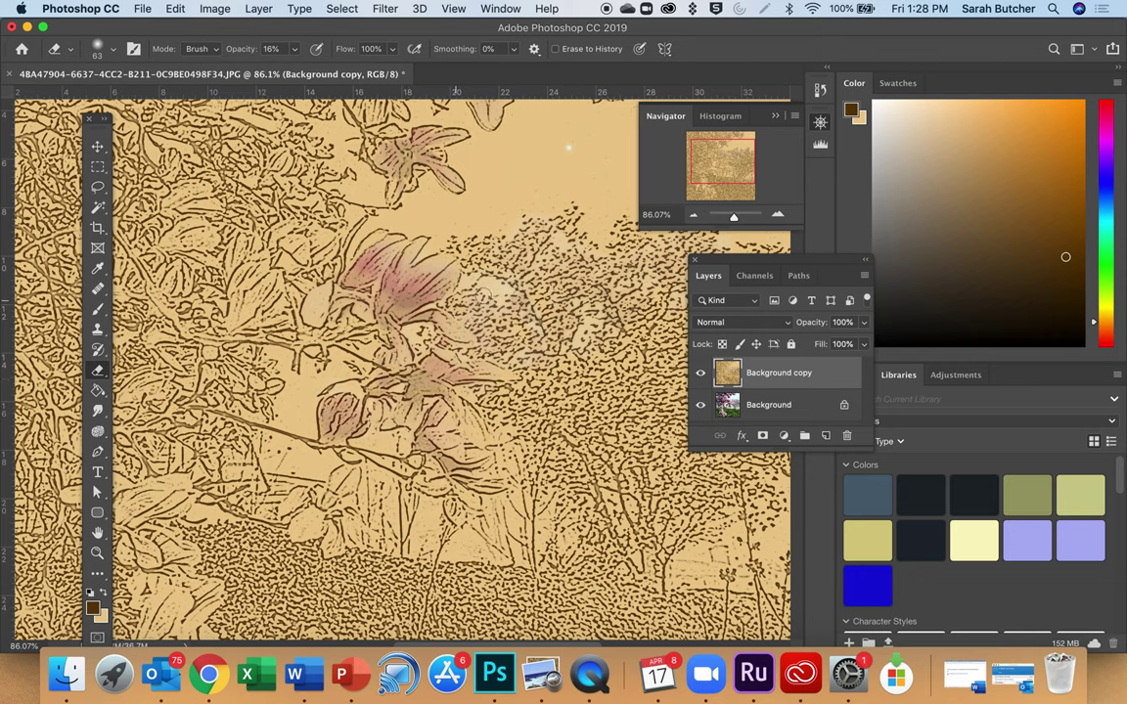
mouse_move(285, 214)
left_mouse_down()
mouse_move(264, 213)
mouse_move(291, 230)
mouse_move(220, 264)
mouse_move(217, 294)
left_mouse_up()
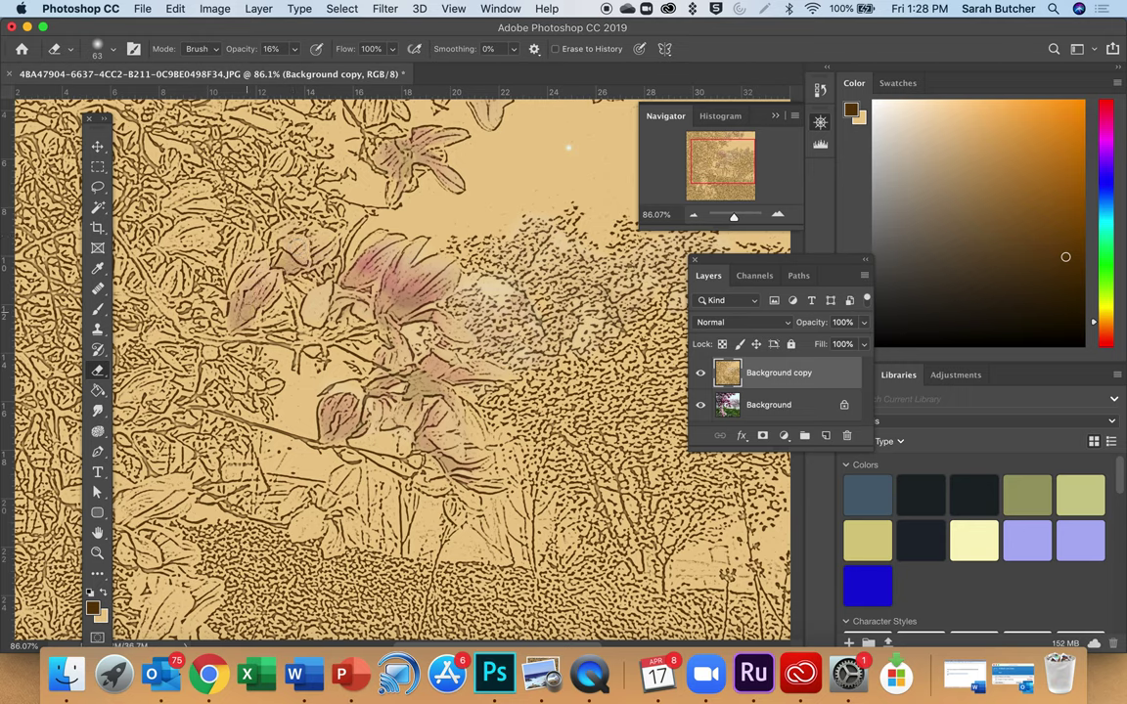
mouse_move(319, 305)
left_mouse_down()
mouse_move(288, 271)
mouse_move(330, 313)
mouse_move(278, 251)
left_mouse_up()
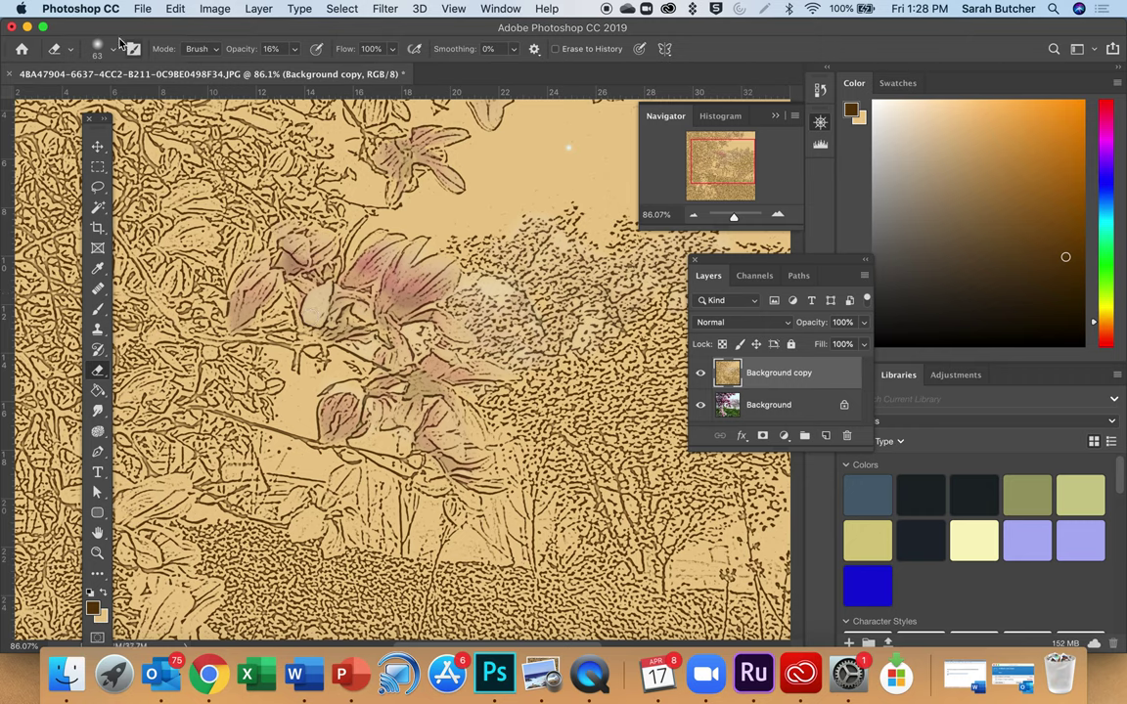
Step: Raise Eraser opacity to 36% and erase the upper, lower and left petals for stronger pink
left_click(293, 49)
left_click_drag(291, 71, 310, 70)
mouse_move(321, 251)
left_mouse_down()
mouse_move(333, 235)
mouse_move(352, 246)
mouse_move(352, 313)
mouse_move(397, 284)
mouse_move(376, 259)
mouse_move(396, 294)
mouse_move(488, 313)
left_mouse_up()
left_click_drag(460, 357, 342, 370)
mouse_move(360, 318)
left_mouse_down()
mouse_move(339, 288)
mouse_move(282, 287)
mouse_move(278, 210)
mouse_move(256, 223)
mouse_move(284, 247)
left_mouse_up()
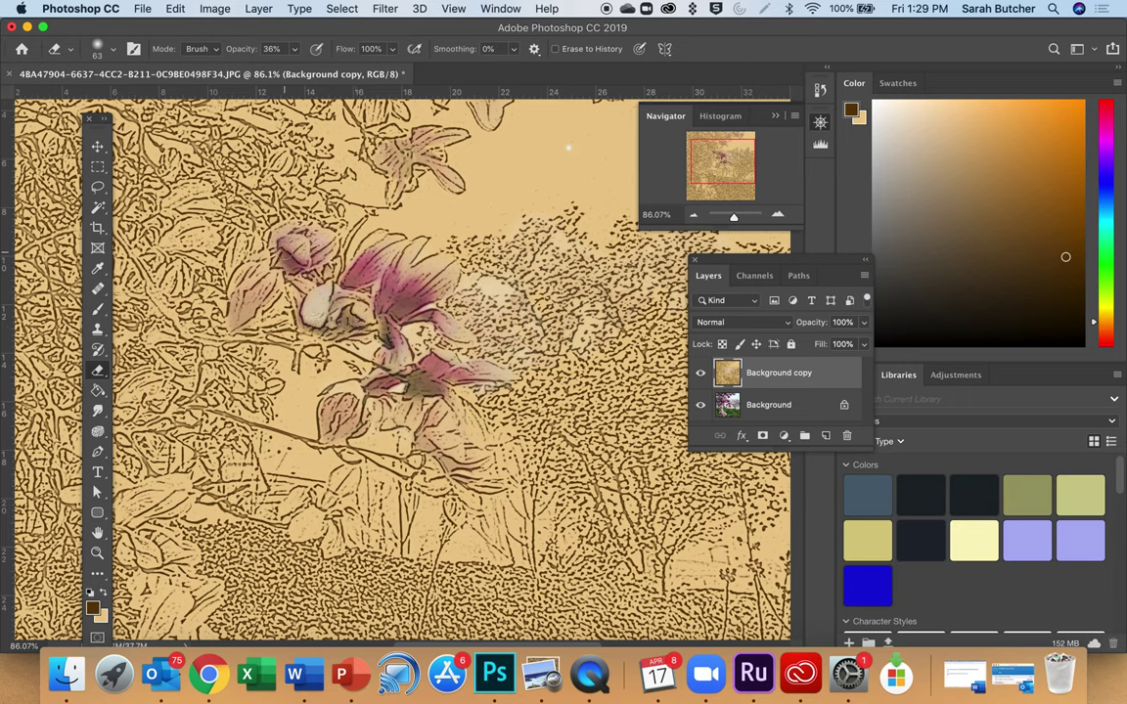
Step: Lower Eraser opacity to 13% and faintly erase the sketch left of and above the flower
left_click(293, 49)
left_click_drag(281, 73, 278, 73)
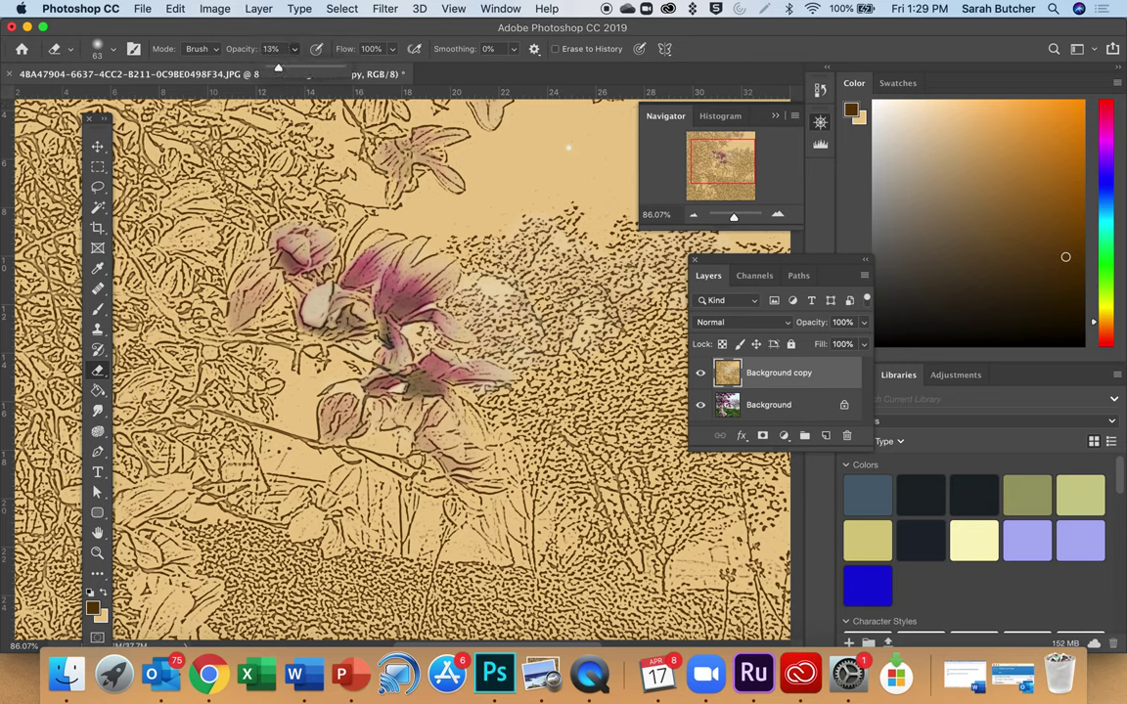
left_click(234, 269)
mouse_move(215, 262)
left_mouse_down()
mouse_move(210, 282)
mouse_move(233, 328)
mouse_move(270, 274)
left_mouse_up()
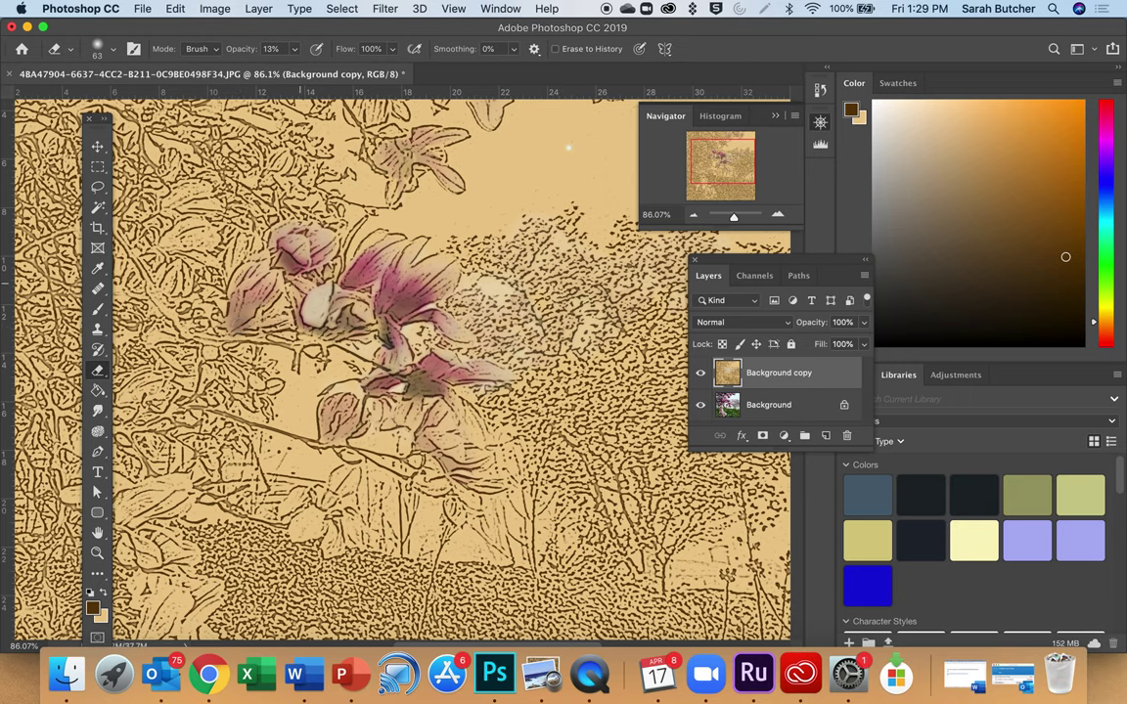
mouse_move(227, 201)
left_mouse_down()
mouse_move(220, 194)
mouse_move(216, 227)
mouse_move(191, 210)
mouse_move(203, 237)
mouse_move(171, 207)
mouse_move(185, 250)
mouse_move(161, 260)
mouse_move(228, 315)
left_mouse_up()
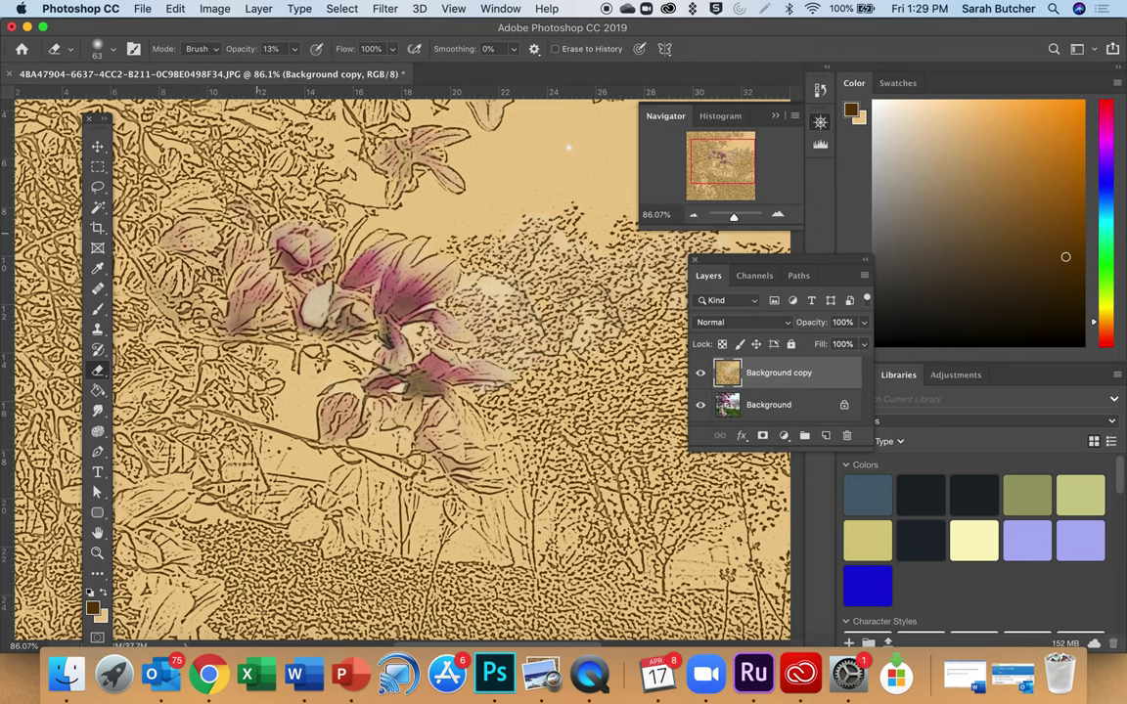
mouse_move(241, 191)
left_mouse_down()
mouse_move(144, 144)
mouse_move(186, 135)
mouse_move(260, 151)
mouse_move(242, 157)
mouse_move(265, 188)
mouse_move(309, 165)
mouse_move(325, 201)
mouse_move(284, 194)
mouse_move(298, 200)
left_mouse_up()
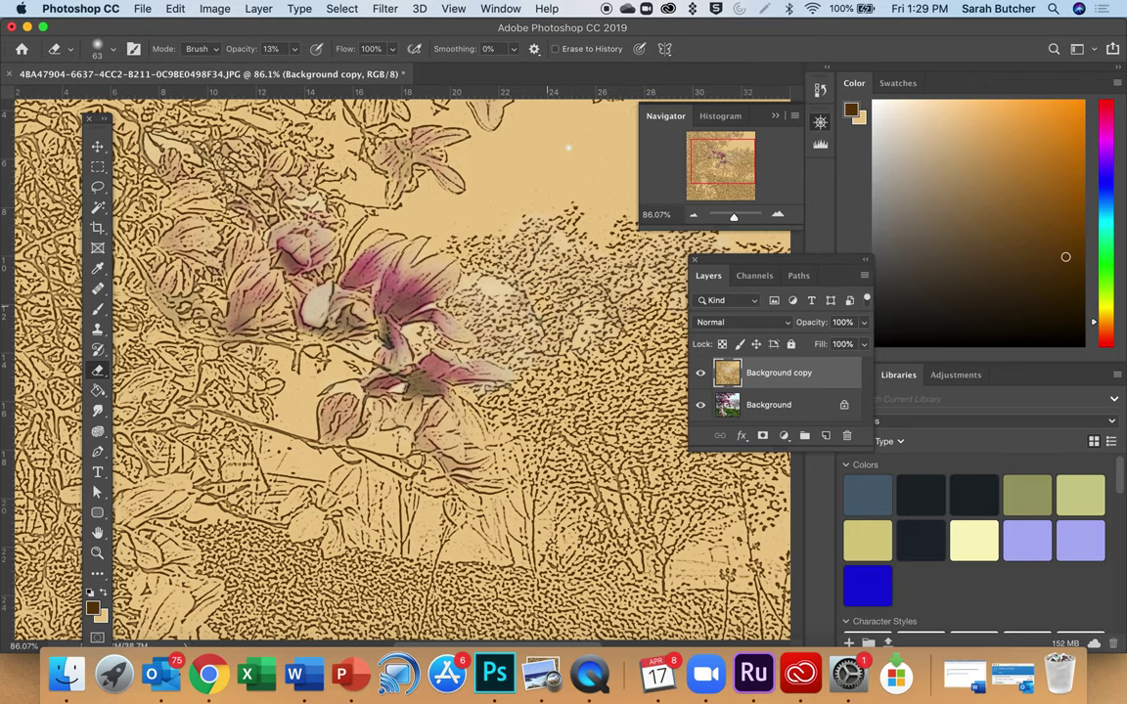
Step: Reframe the canvas and lightly erase over the upper-left flowers to blend in faint pink
scroll(490, 227, "down", 2)
scroll(544, 259, "up", 5)
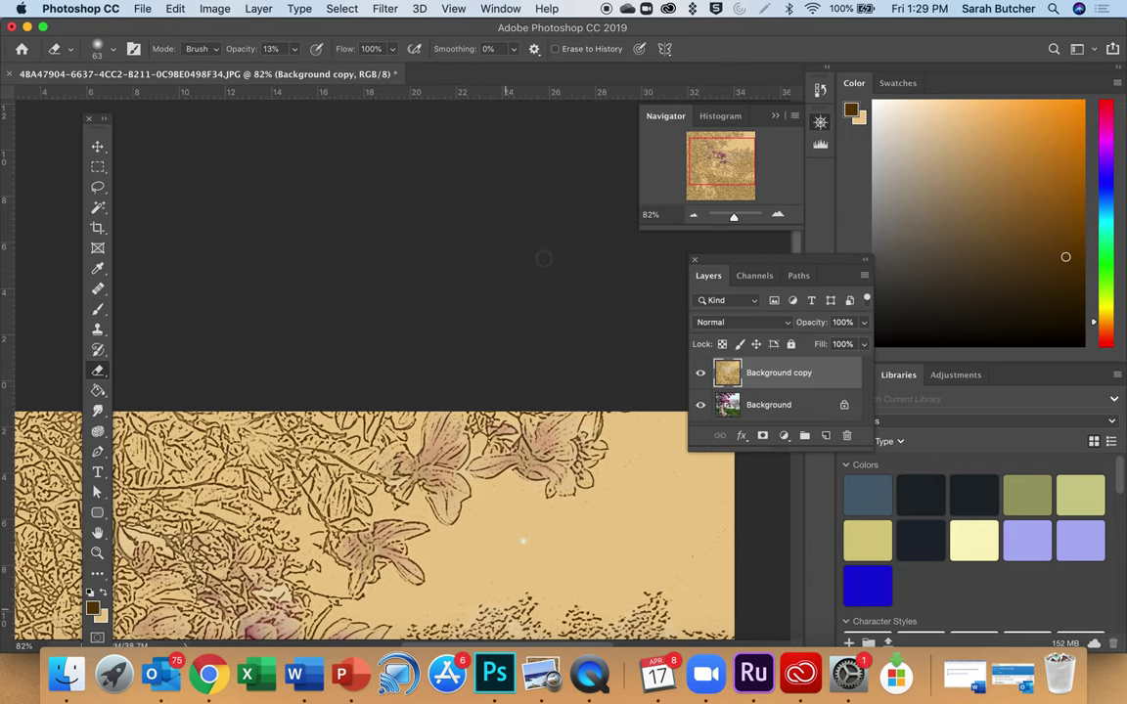
scroll(544, 258, "down", 6)
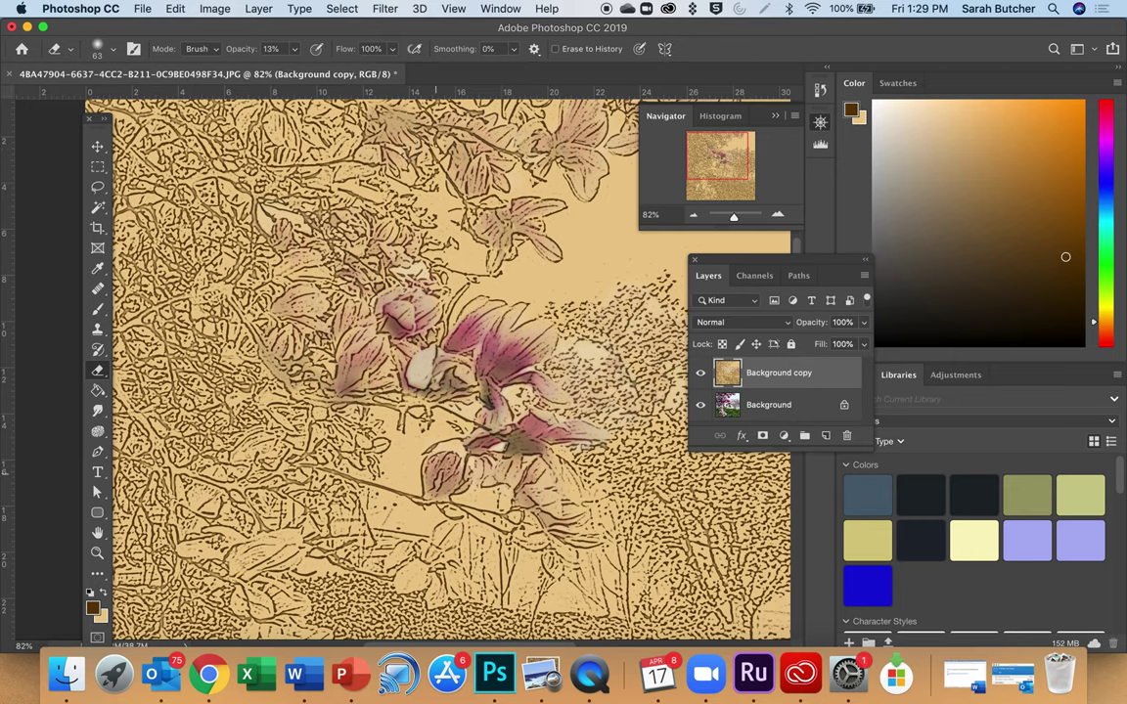
left_click_drag(403, 411, 367, 333)
mouse_move(337, 293)
left_mouse_down()
mouse_move(293, 256)
mouse_move(323, 264)
left_mouse_up()
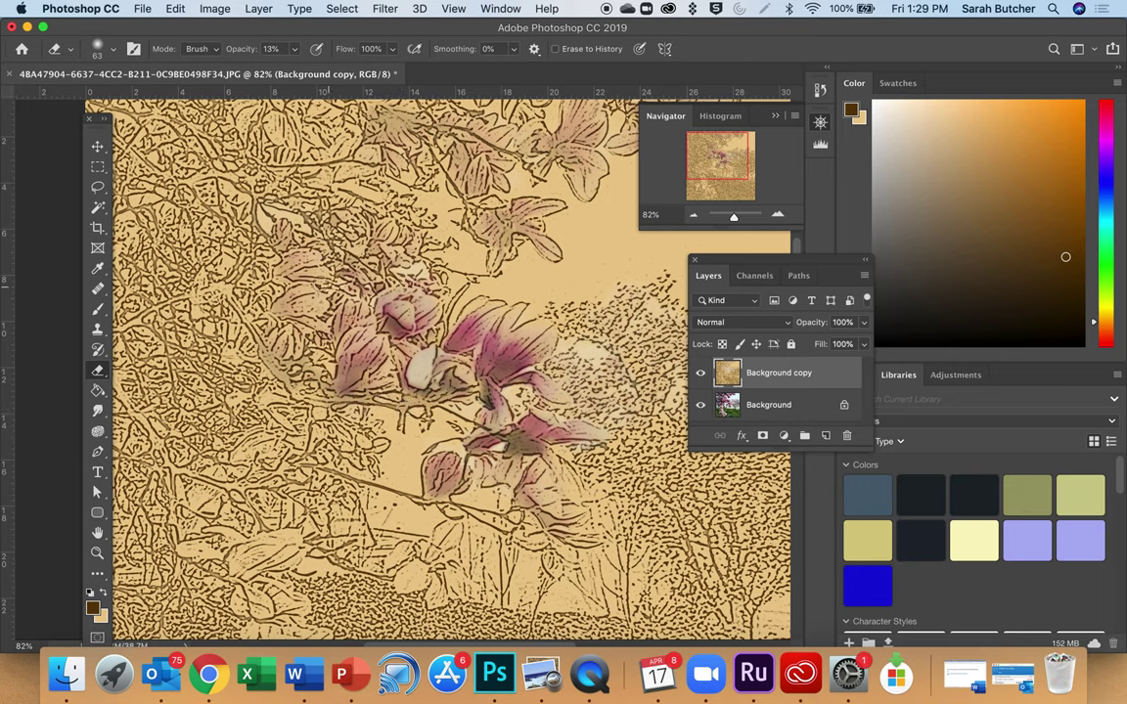
left_click(137, 8)
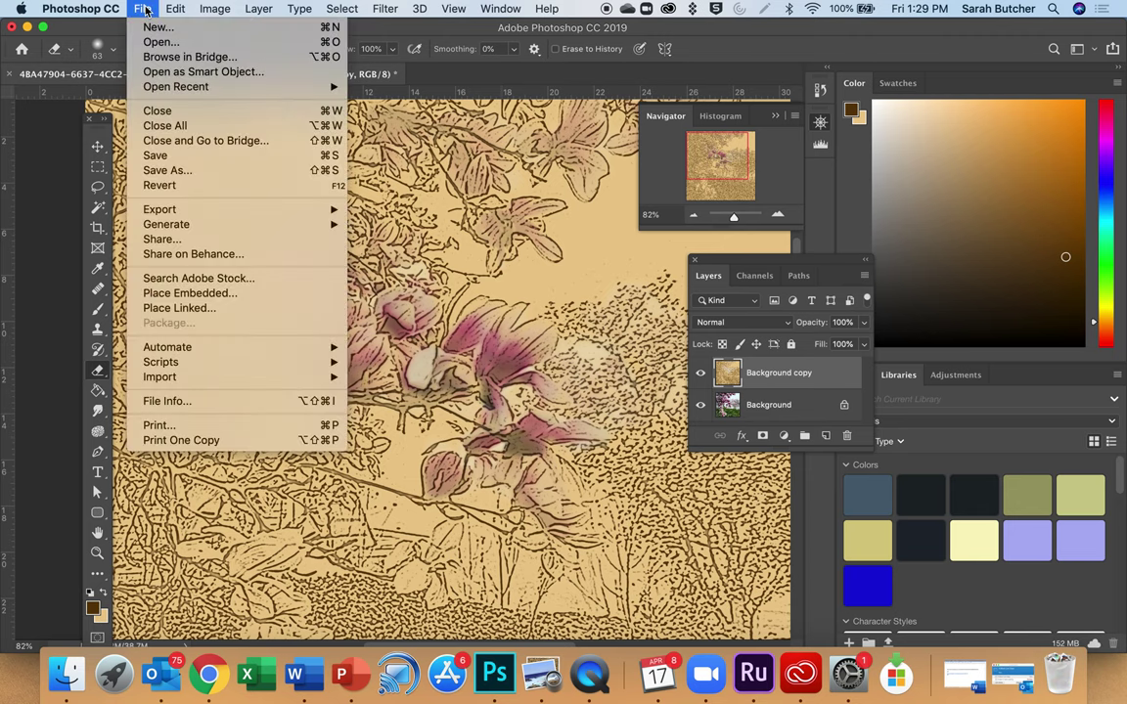
left_click(154, 158)
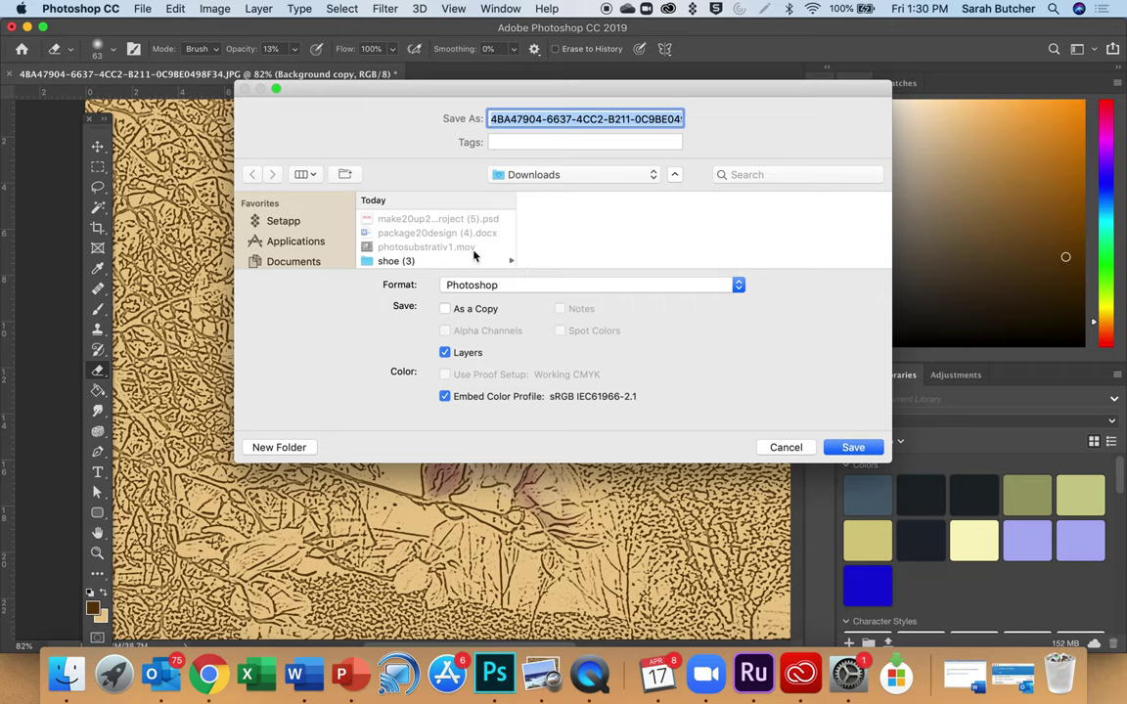
left_click(773, 447)
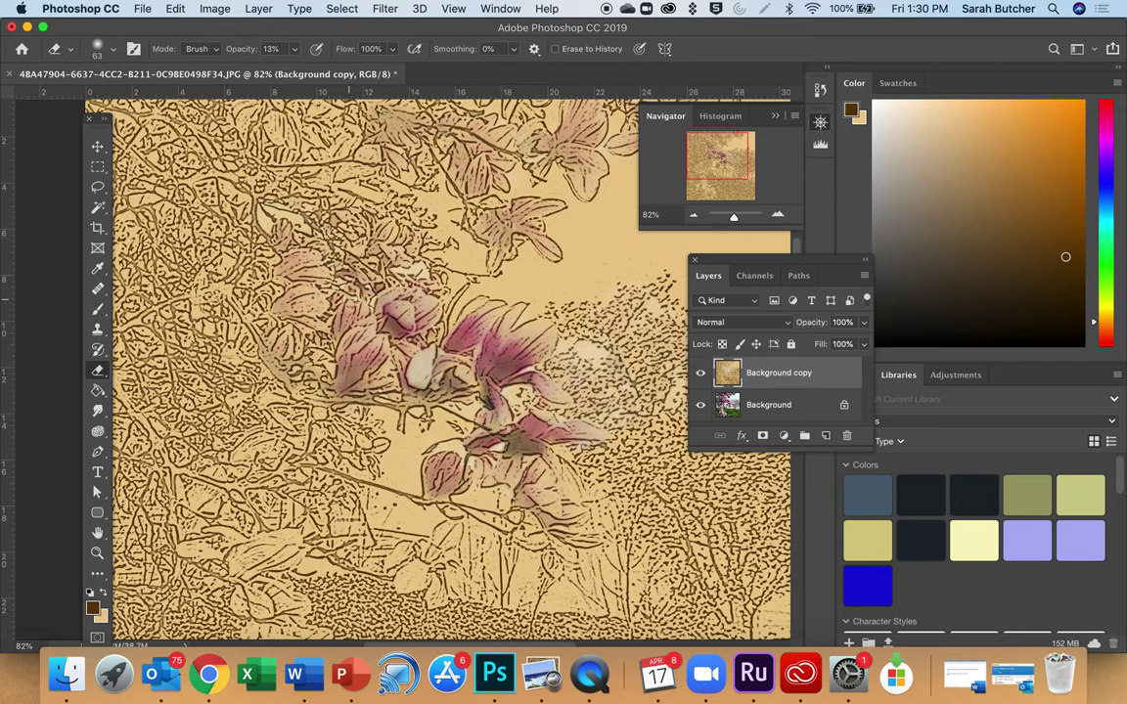